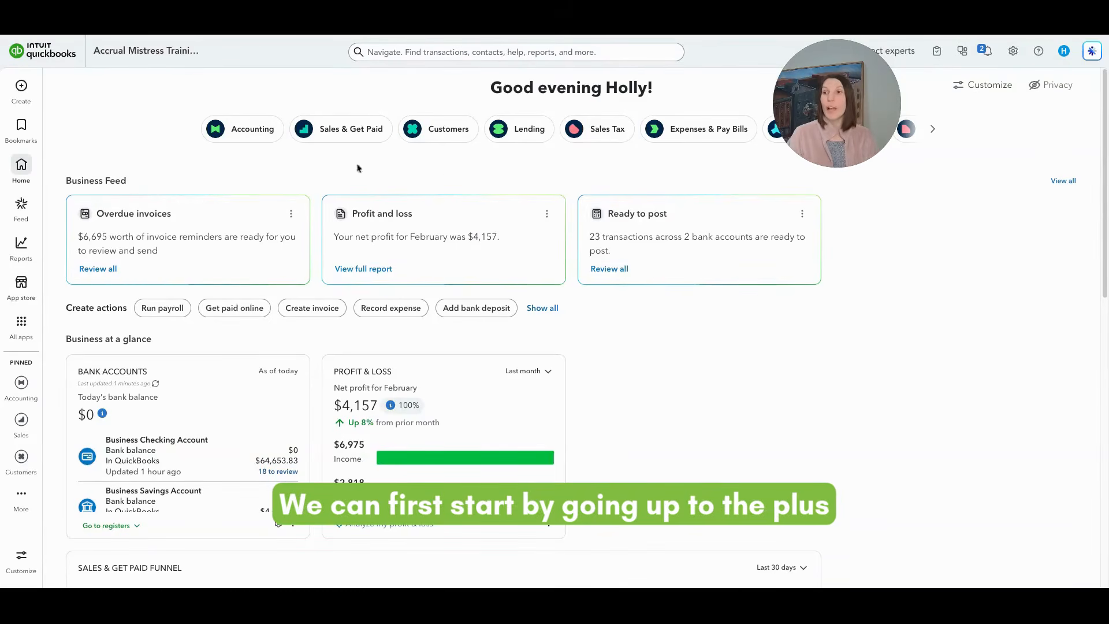
- Start a new received payment and select the first existing customer in the customer list
click(12, 87)
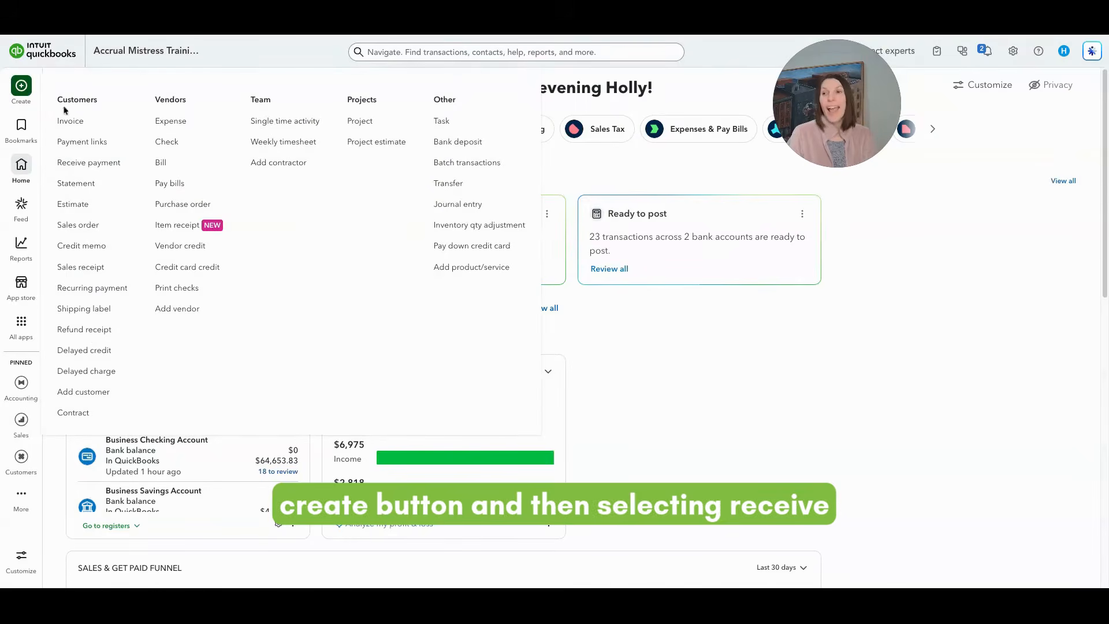
click(89, 164)
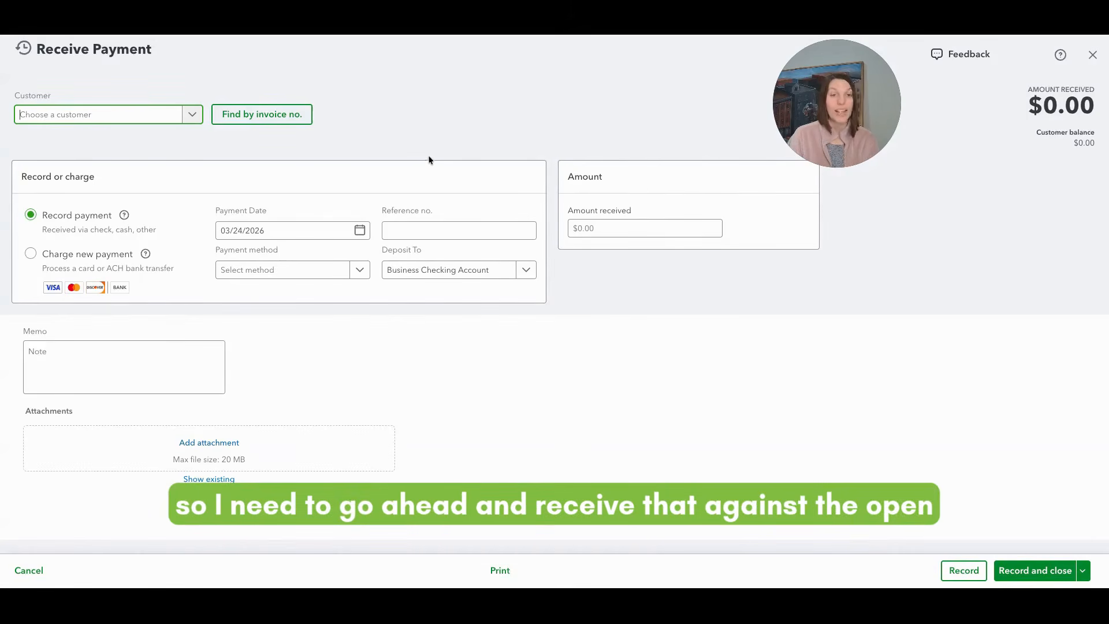
click(193, 114)
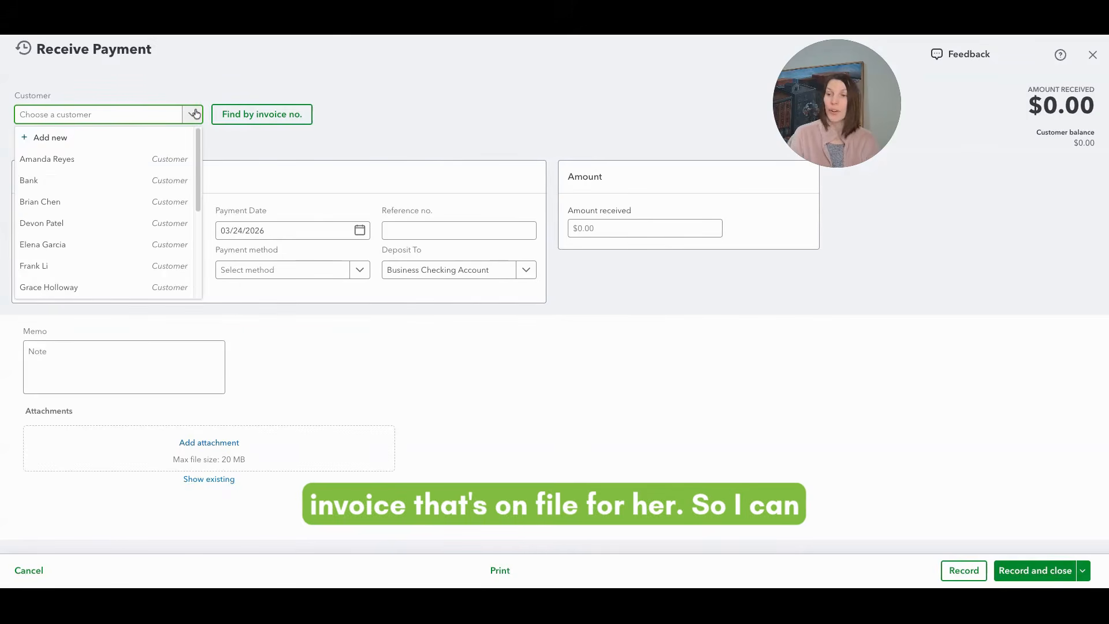
click(75, 159)
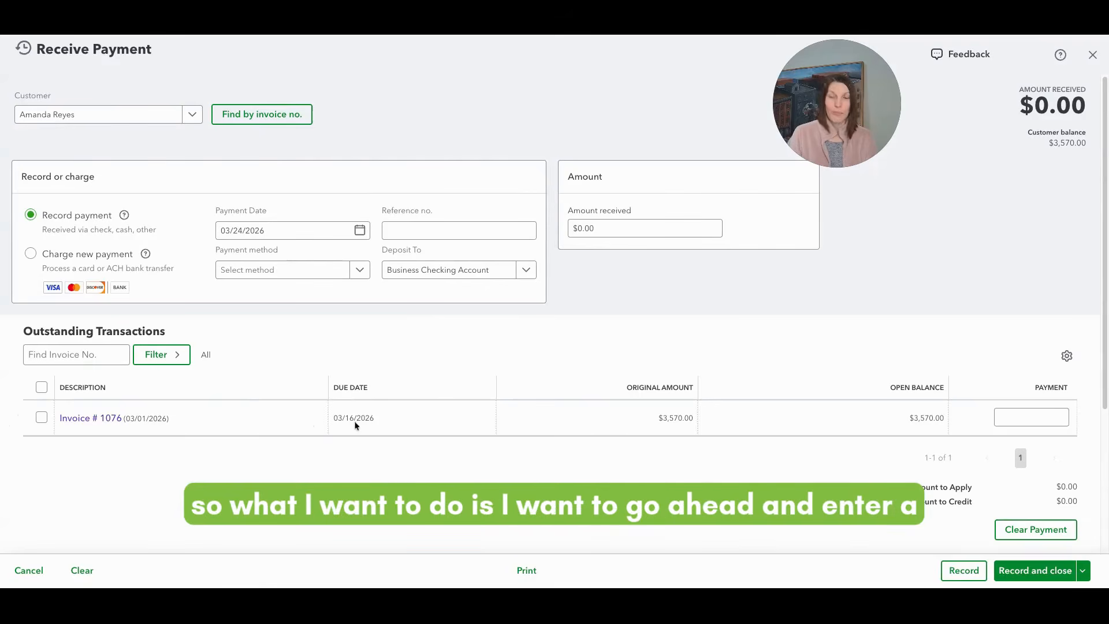
- Set the payment date to 03/02/2026 and the payment method to Check
click(279, 231)
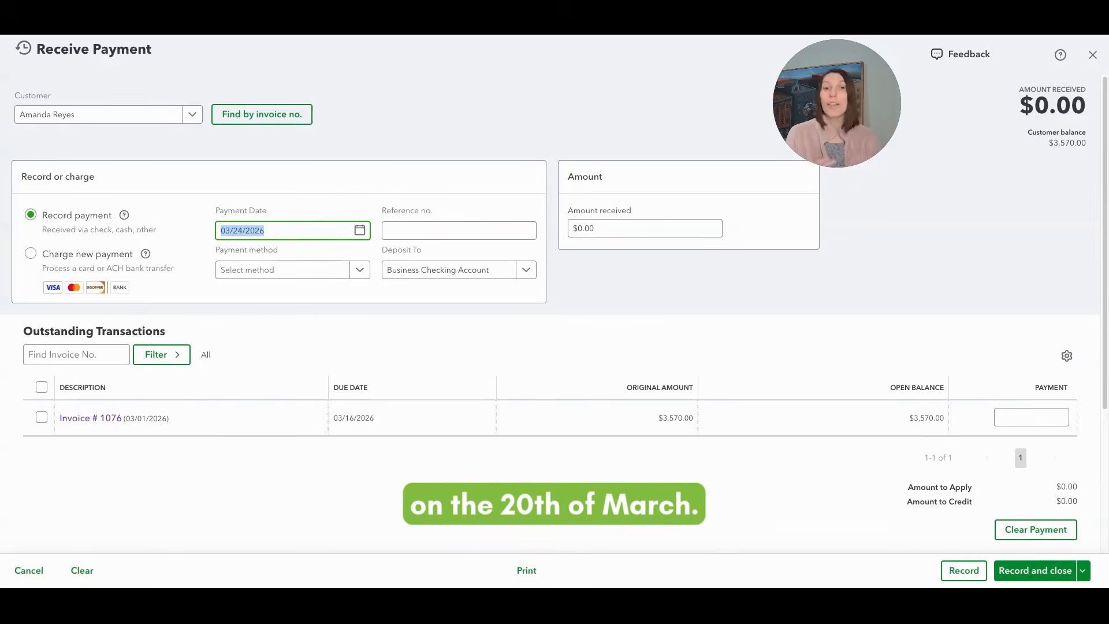
text(03/2)
key(Tab)
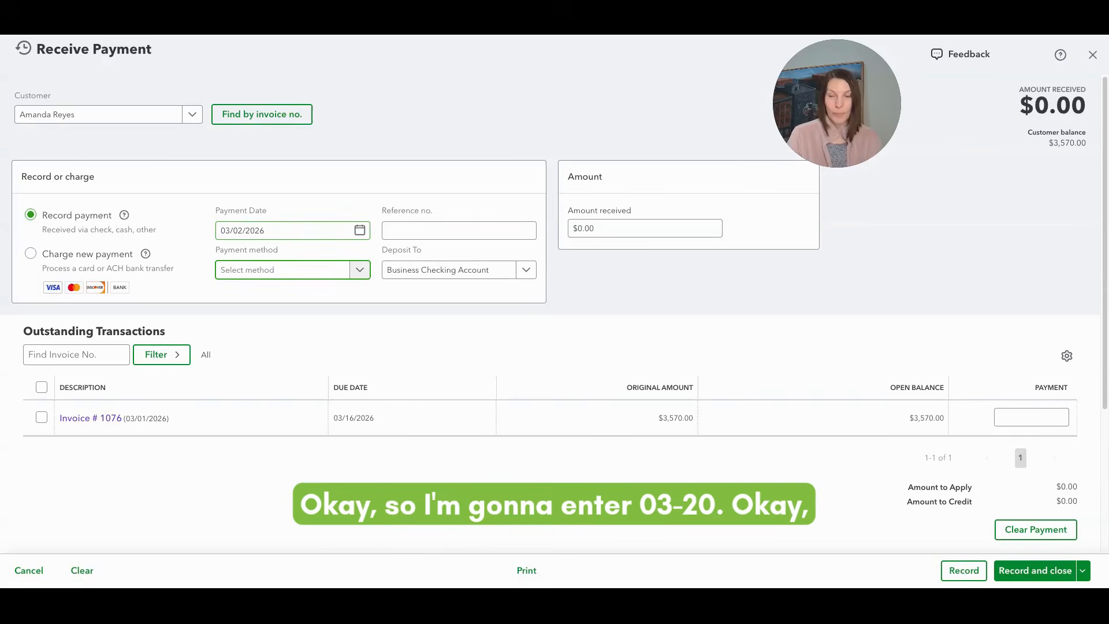
text(Che)
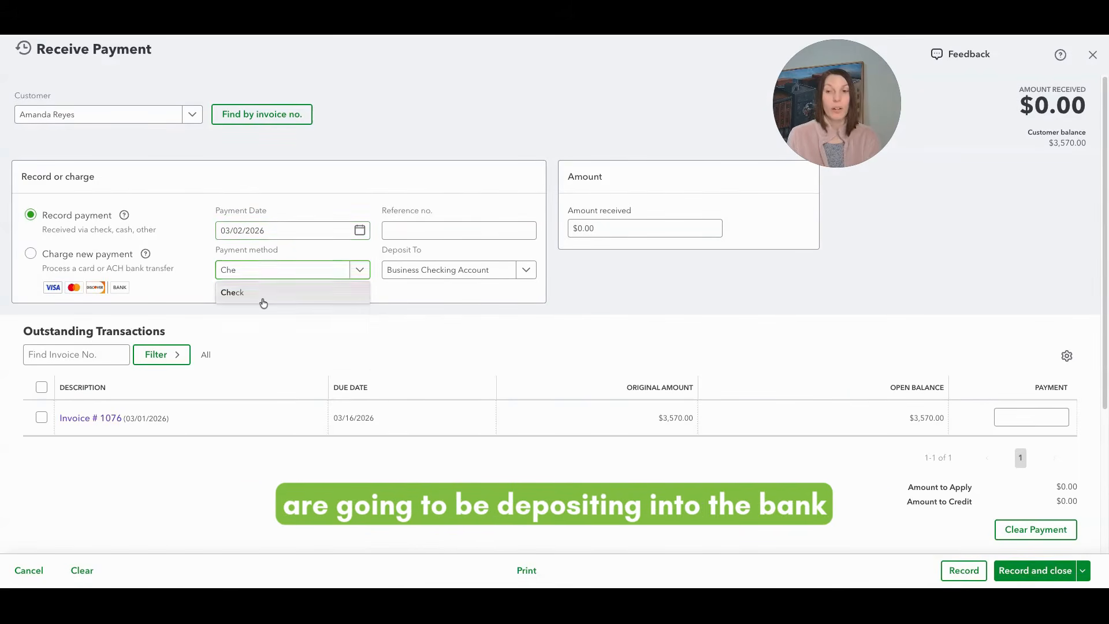
click(265, 296)
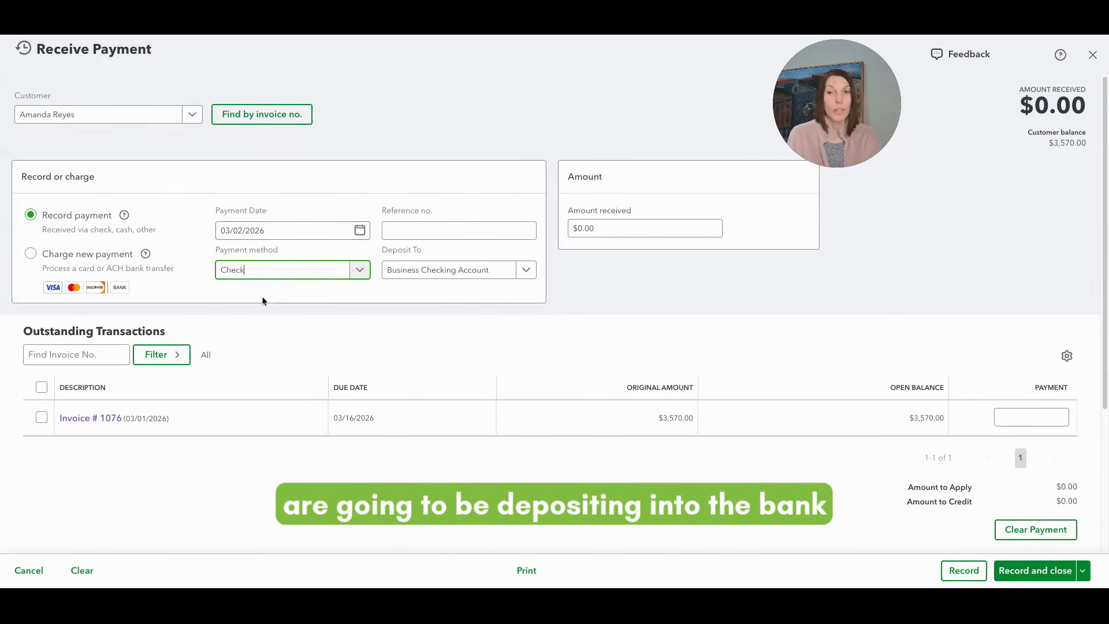
- Deposit the payment to Undeposited Funds and enter 5732 as its reference number
click(483, 276)
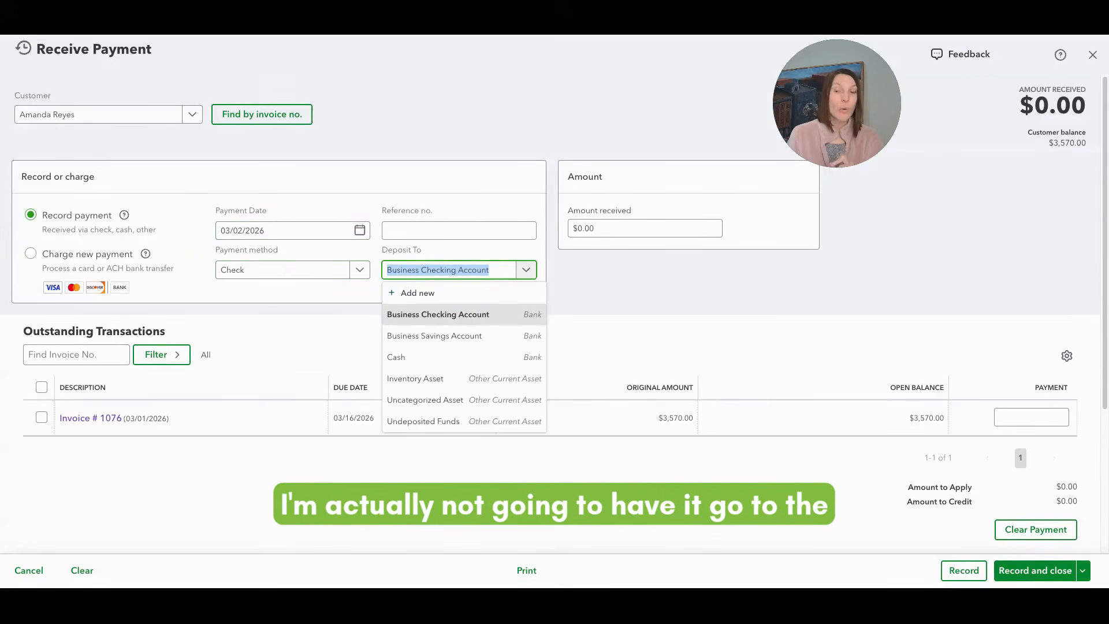
click(459, 422)
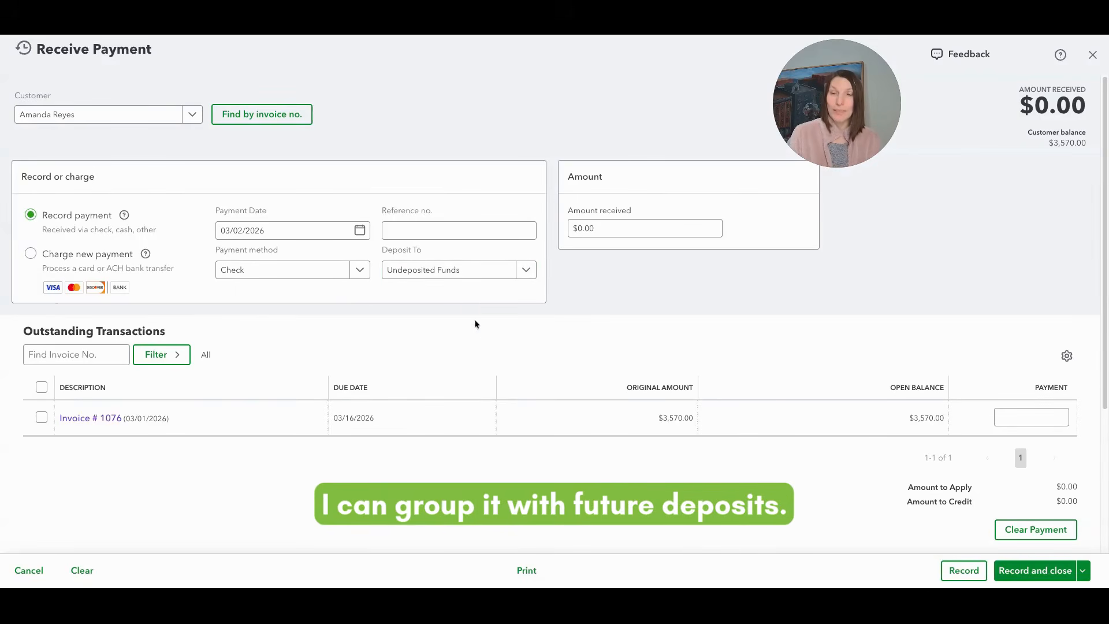
click(422, 237)
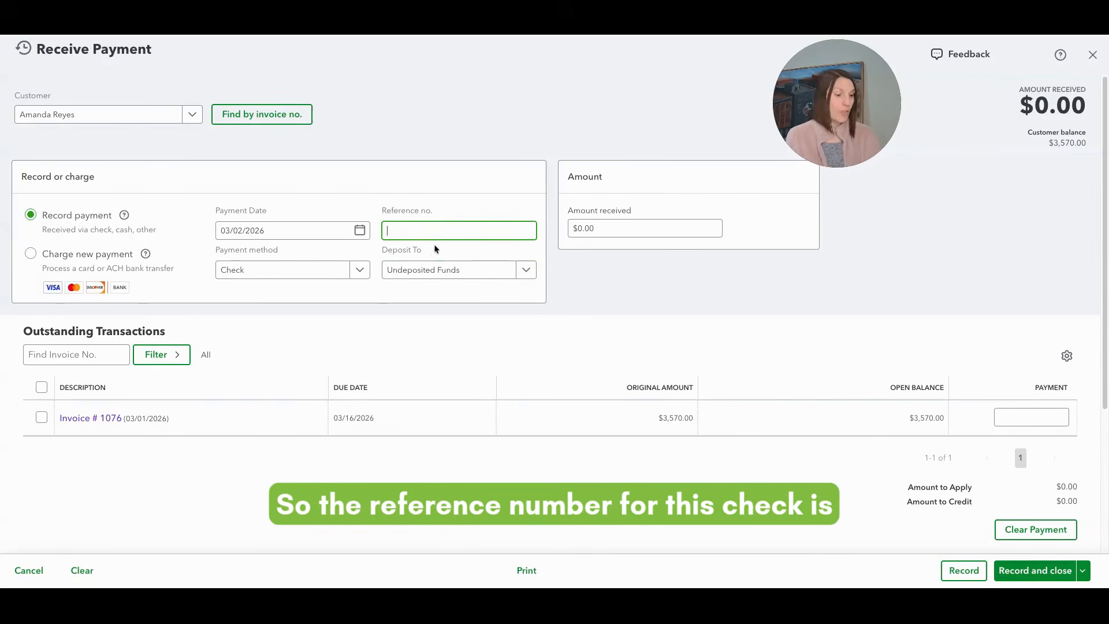
text(5732)
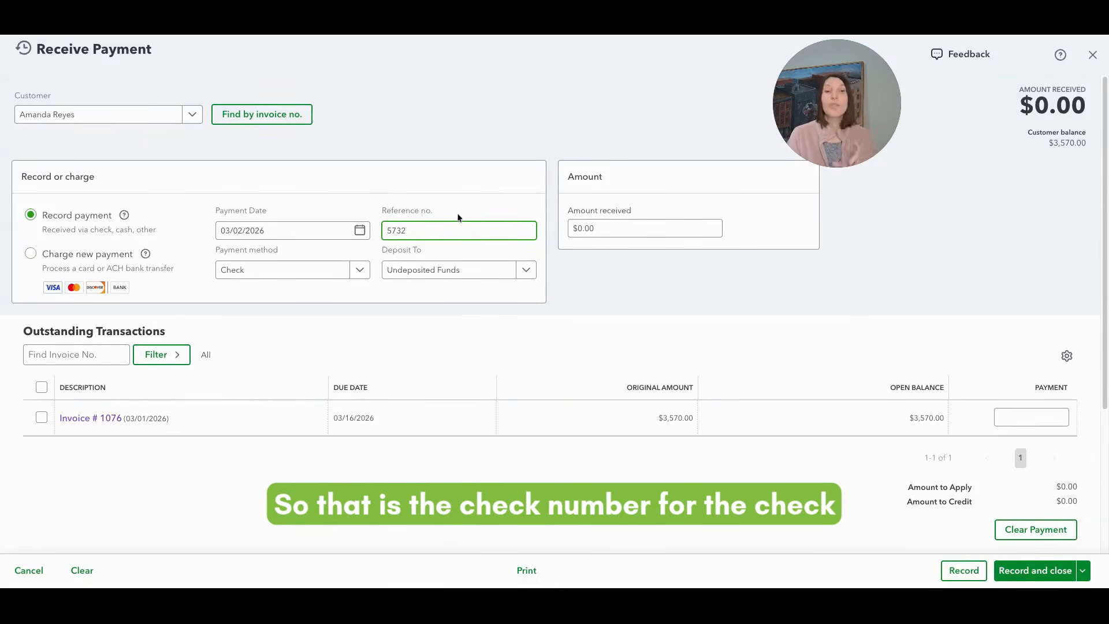
click(473, 217)
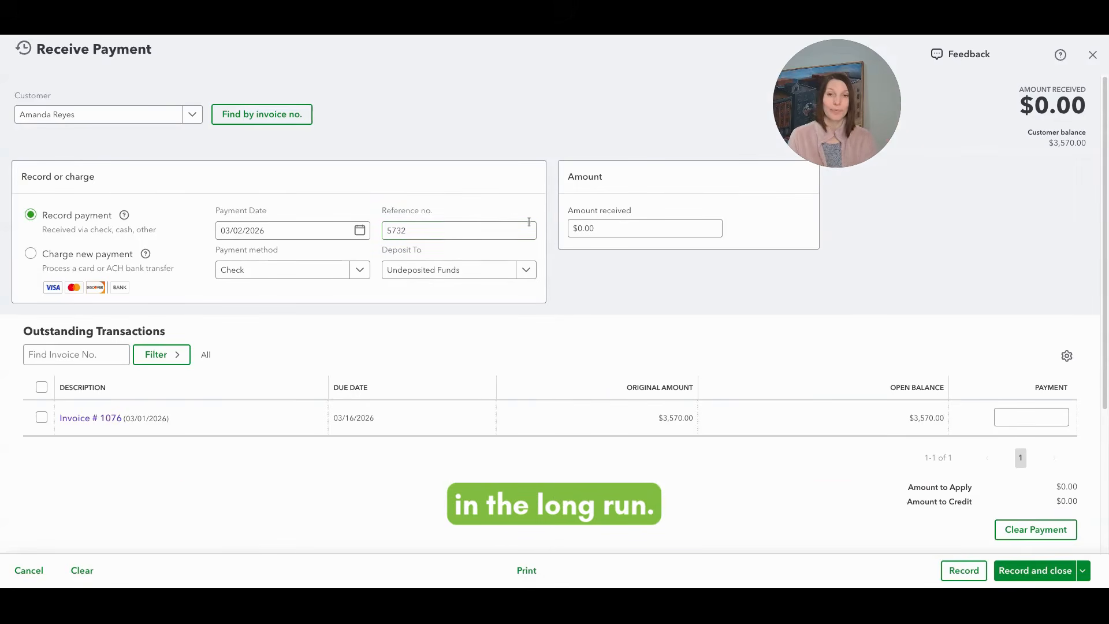
- Enter $3,510.00 as the amount received so it is applied to the outstanding invoice
click(607, 227)
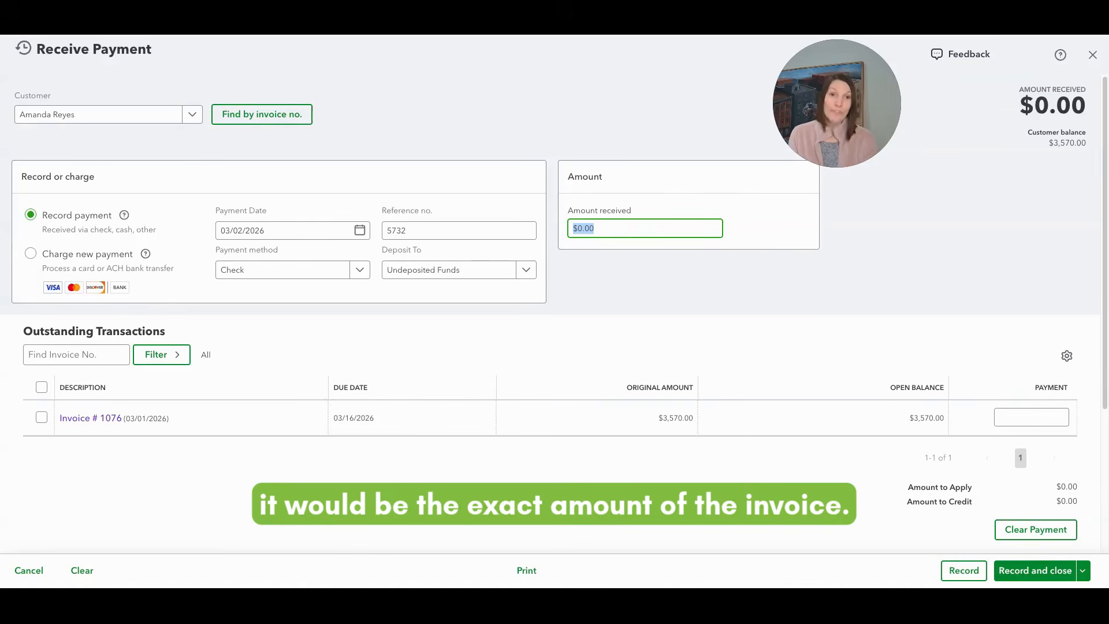
text(3510)
key(Tab)
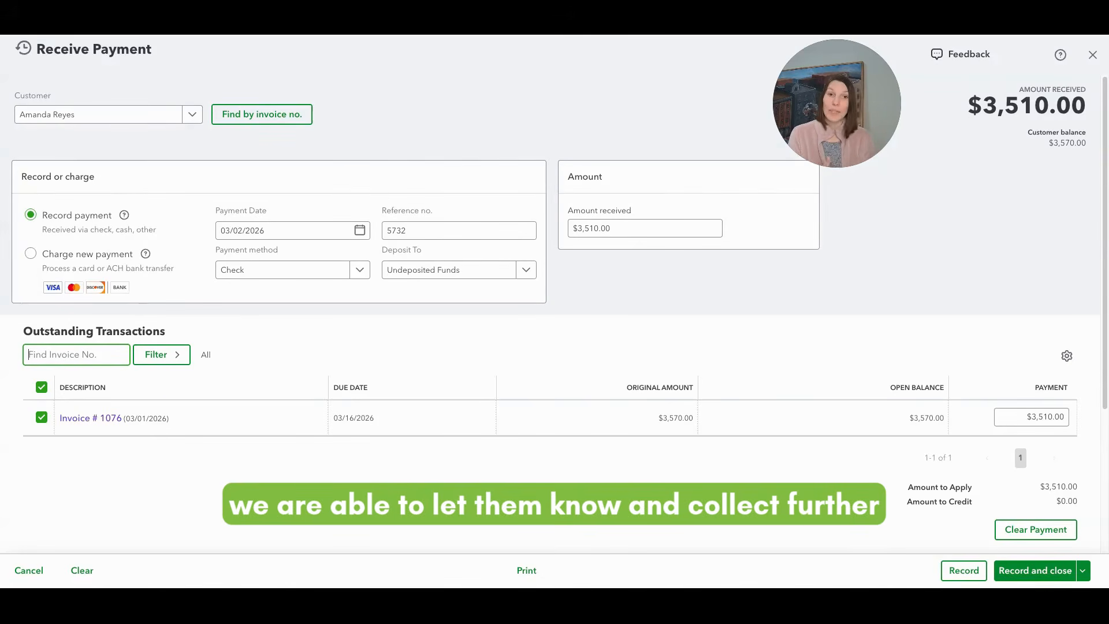
click(736, 496)
- Try to change the payment applied on the outstanding invoice's line to $3,670.00
scroll(738, 499, down, 3)
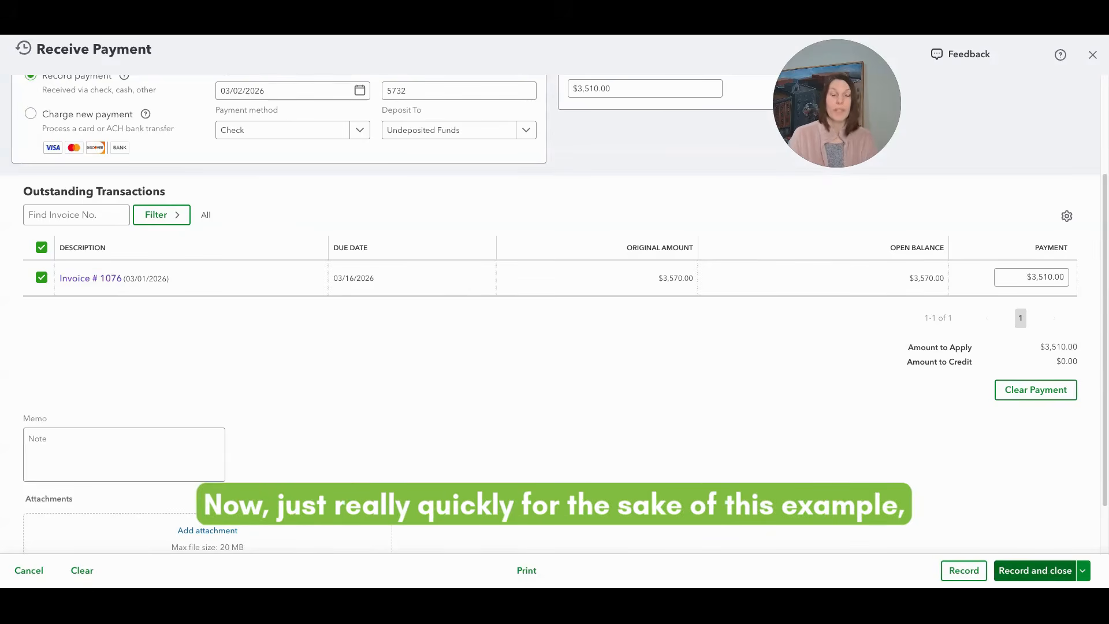
scroll(1007, 524, up, 1)
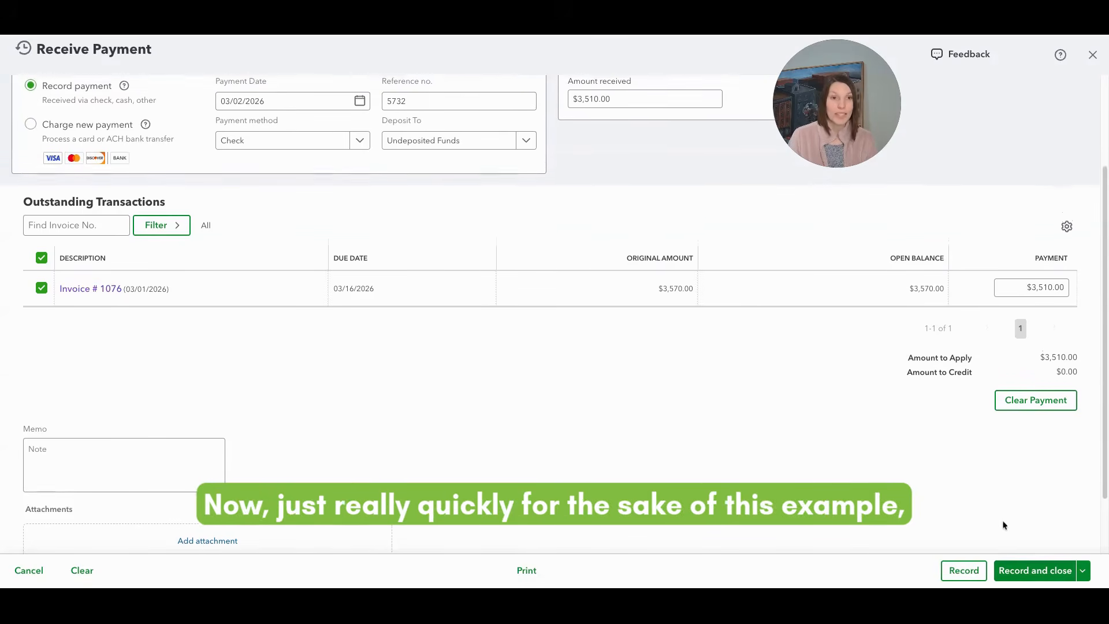
click(1042, 293)
click(1044, 290)
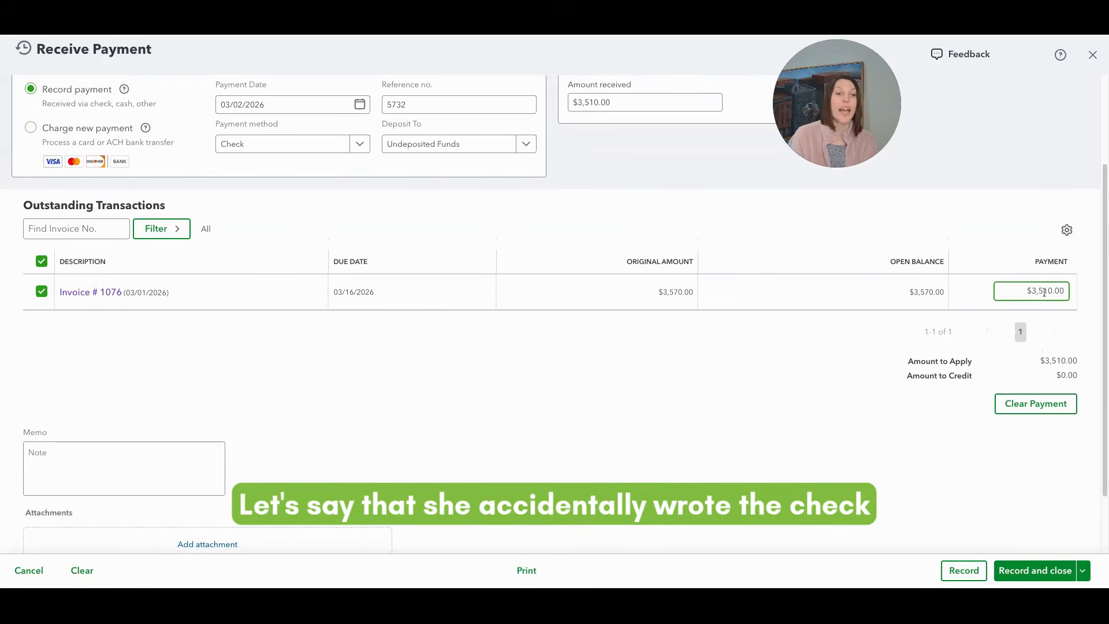
drag(1040, 293, 1047, 291)
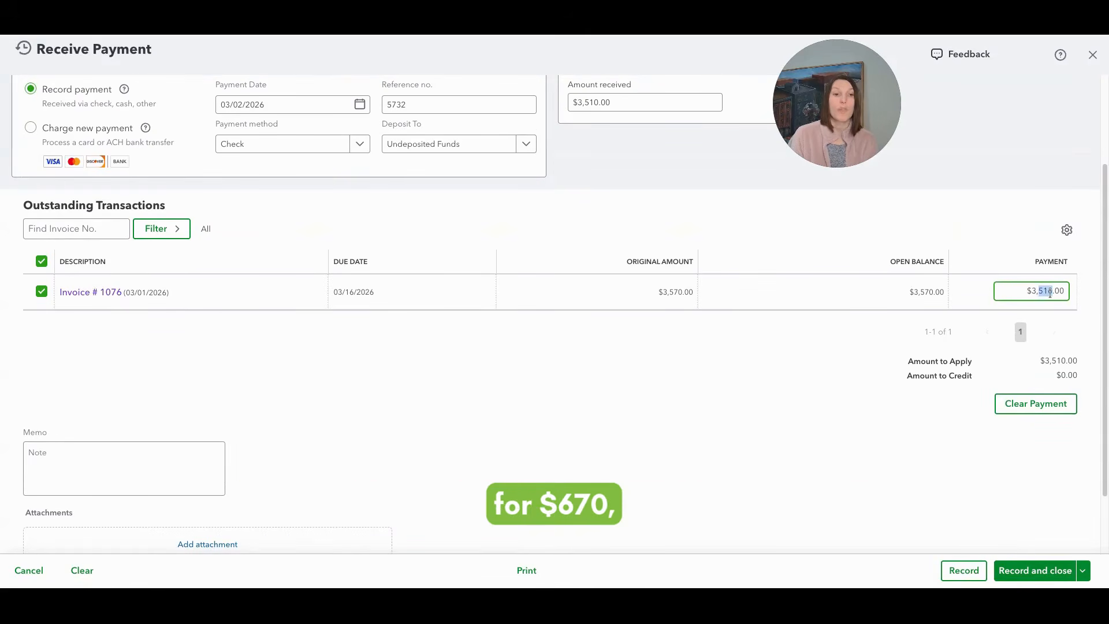
text(670)
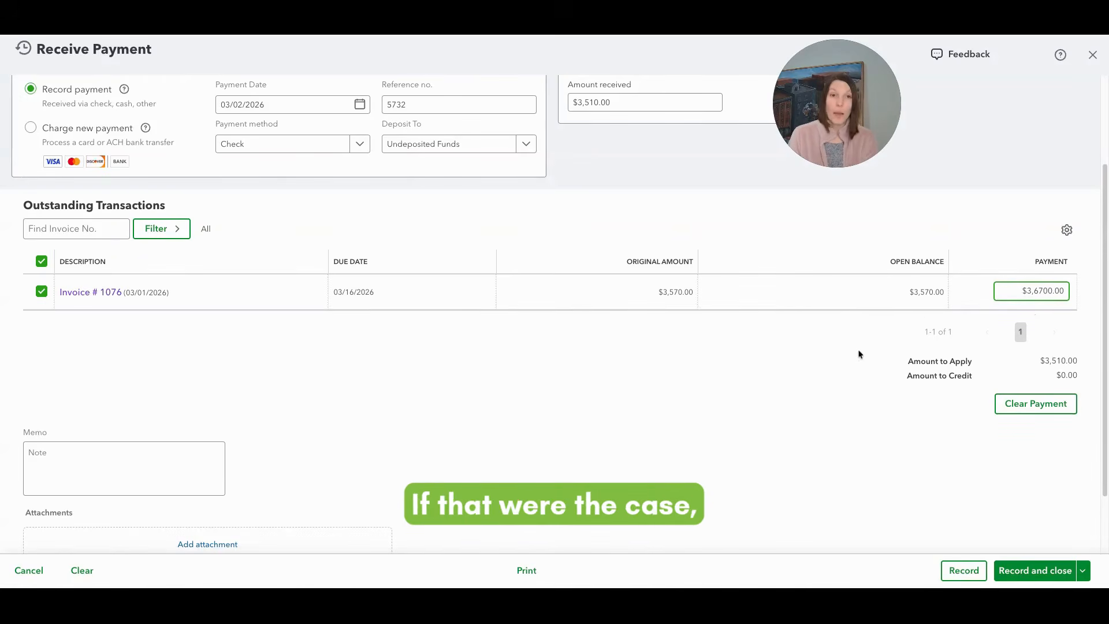
key(Delete)
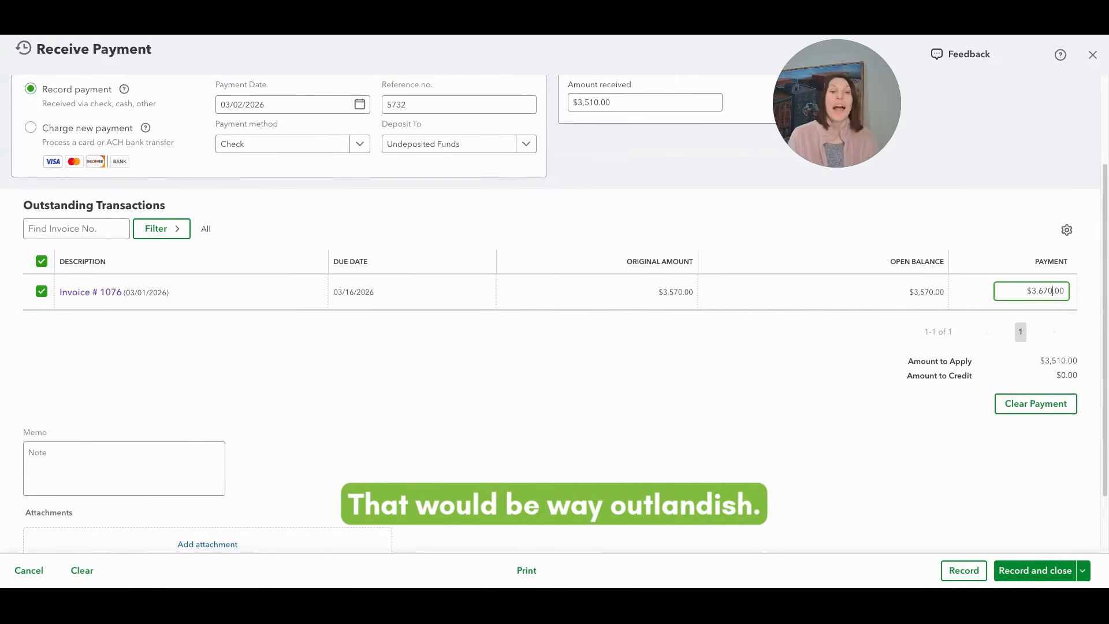
click(857, 345)
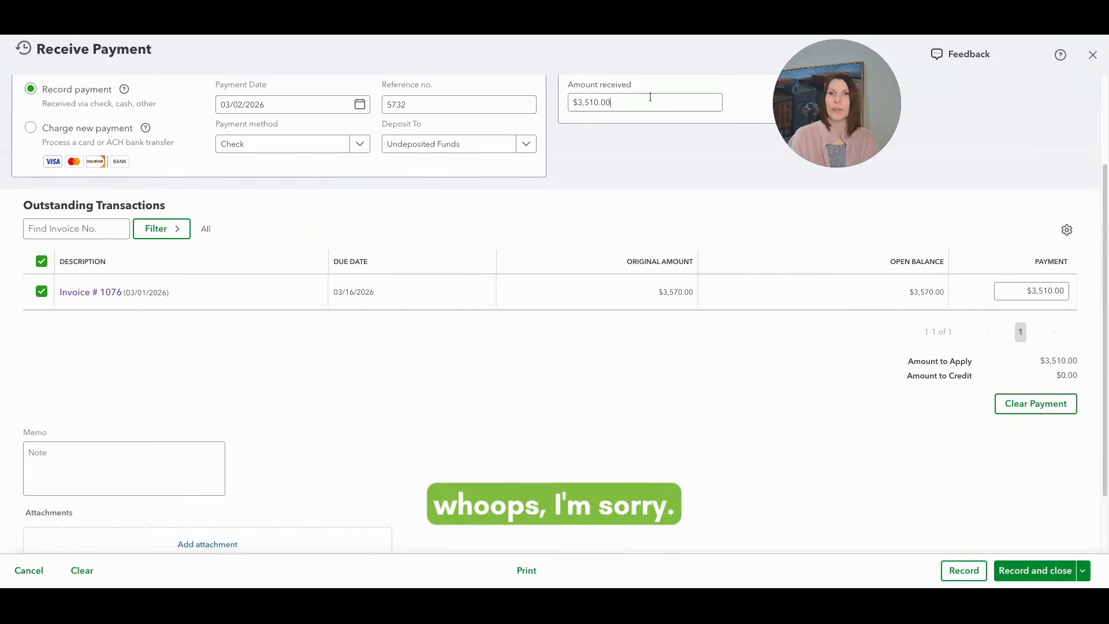
- Set the amount received to $3,670.00 to overpay the outstanding invoice
drag(646, 104, 549, 108)
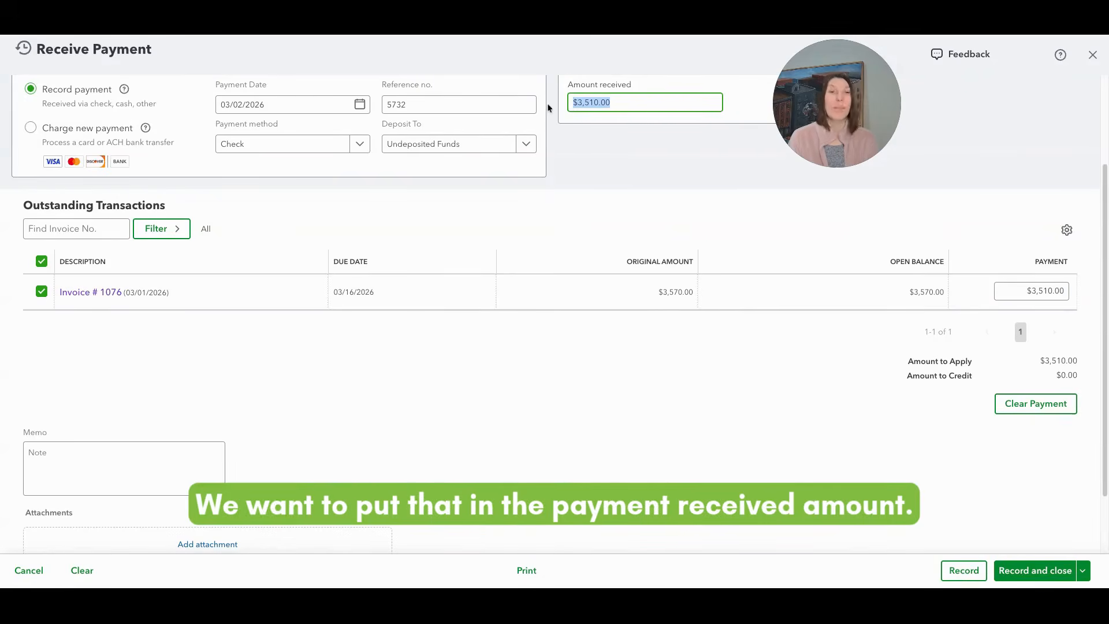
text(3670)
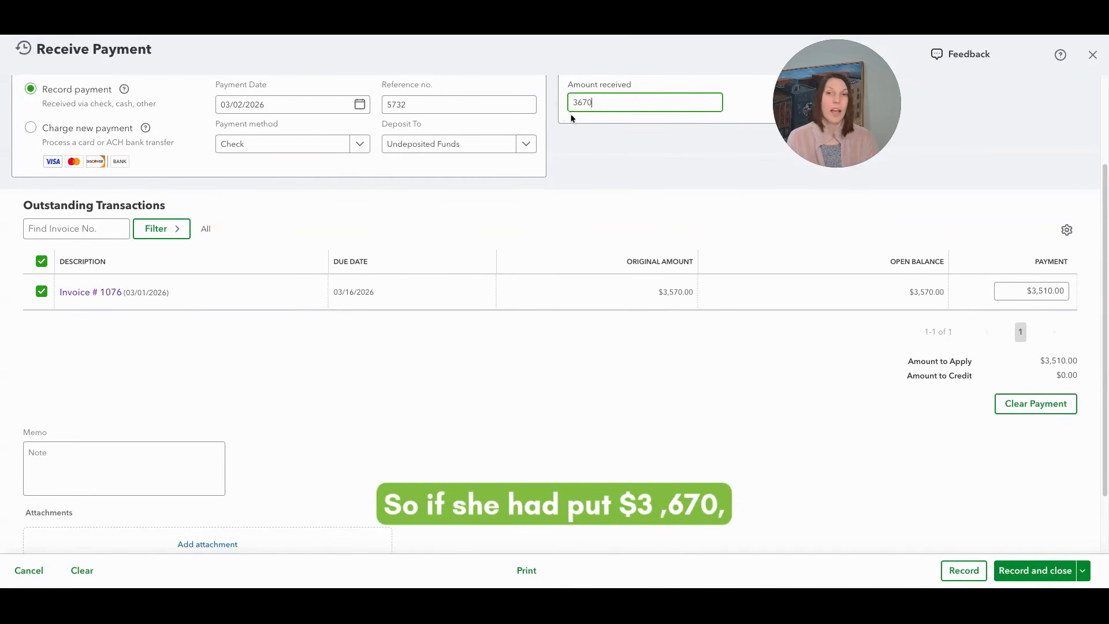
click(589, 145)
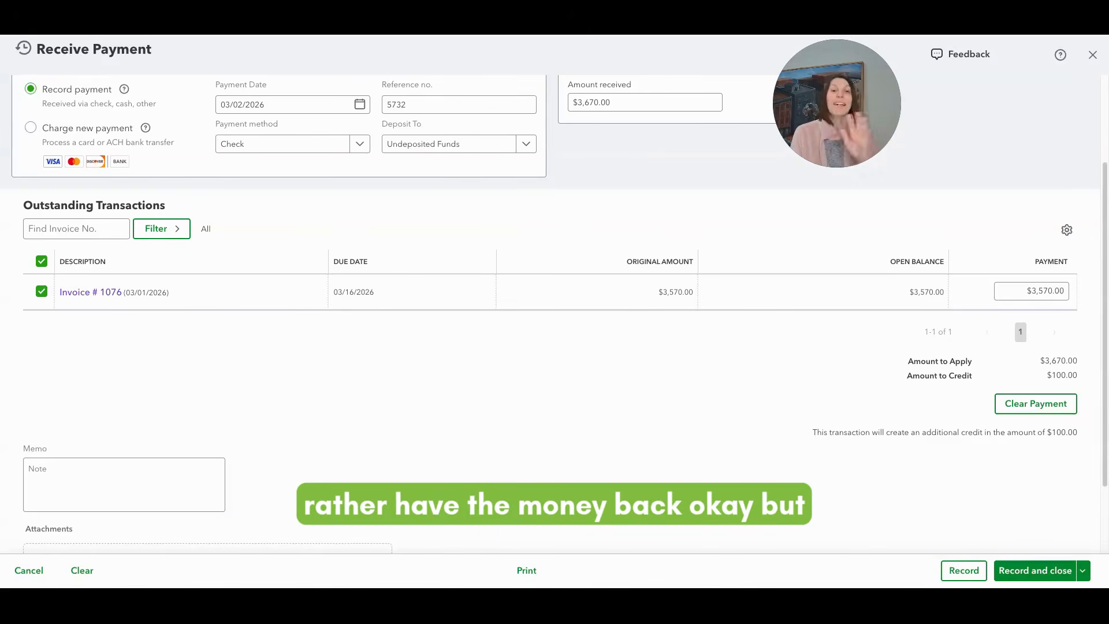
- Set the amount received to $3,510.00, then record the payment and close the form
click(637, 106)
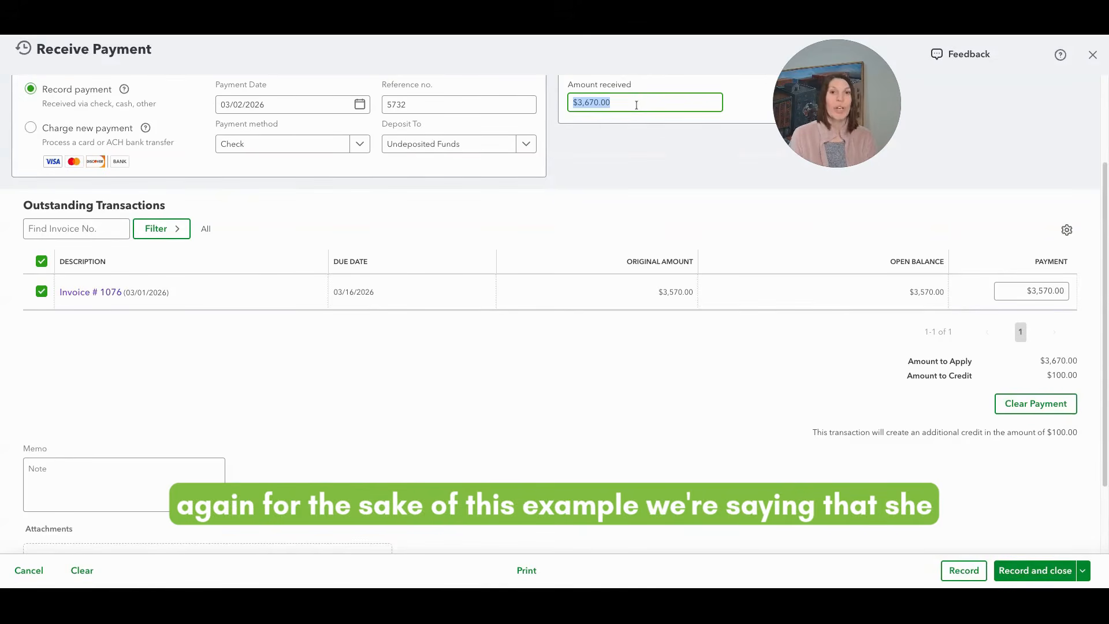
text(3,)
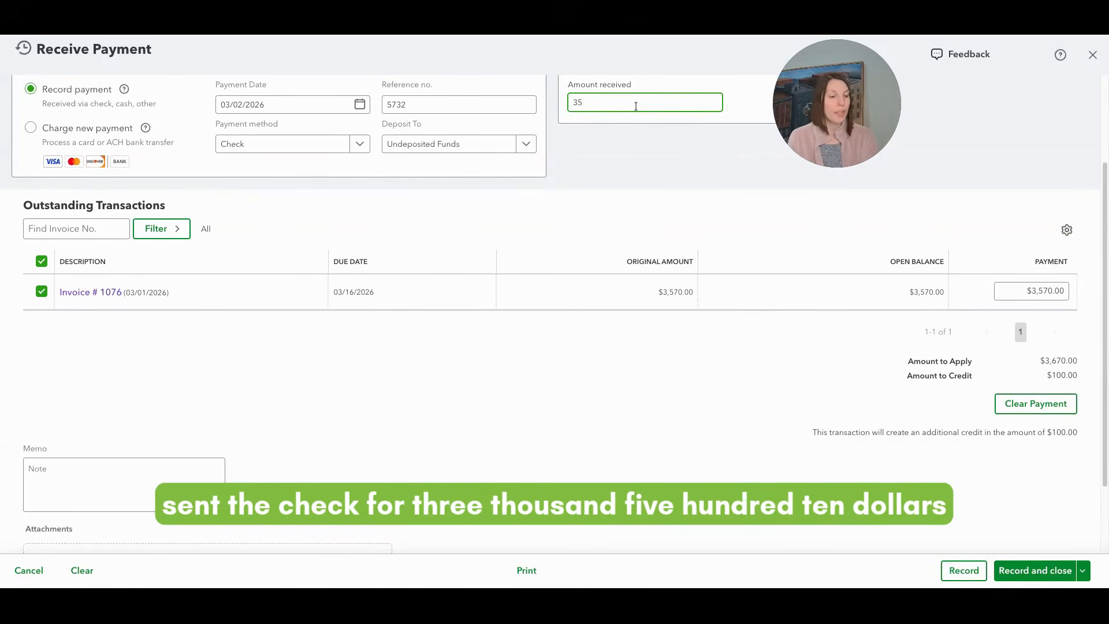
text(510)
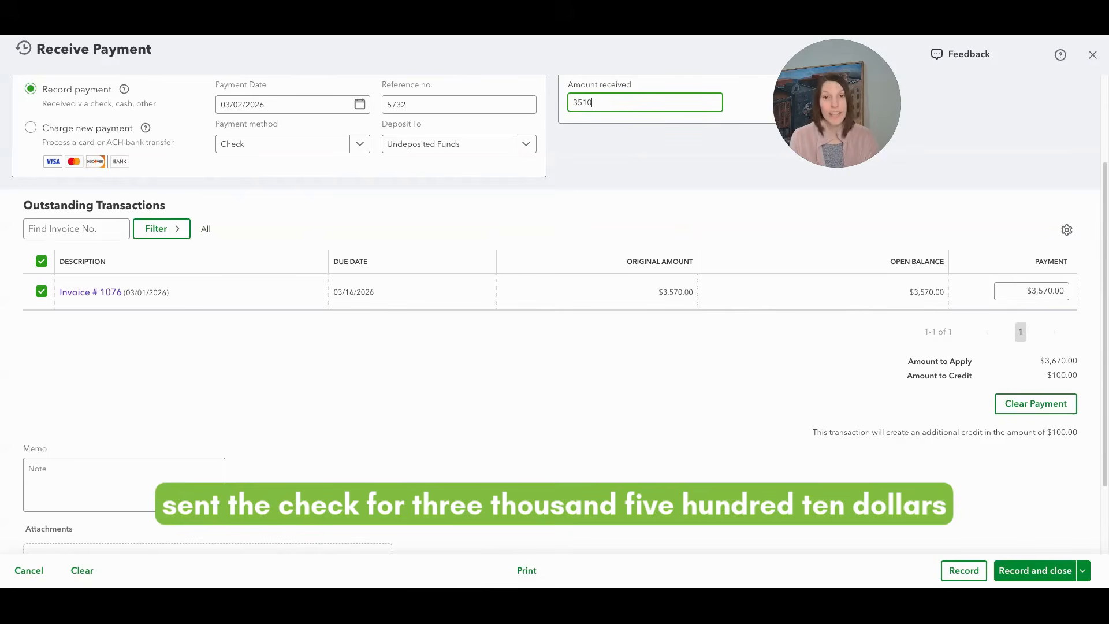
click(651, 168)
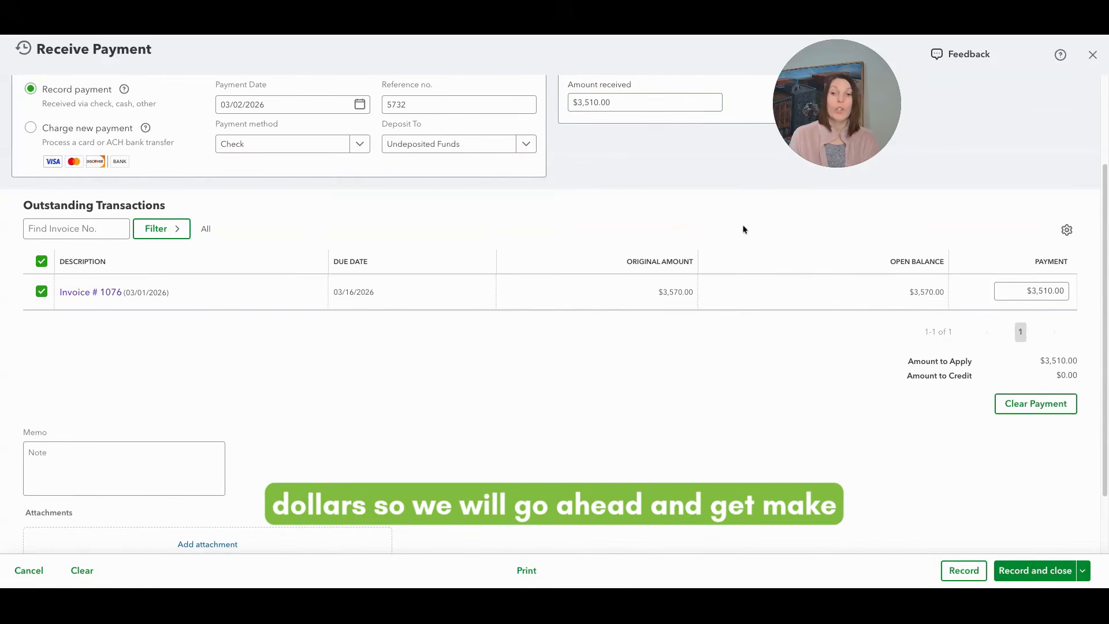
click(1016, 577)
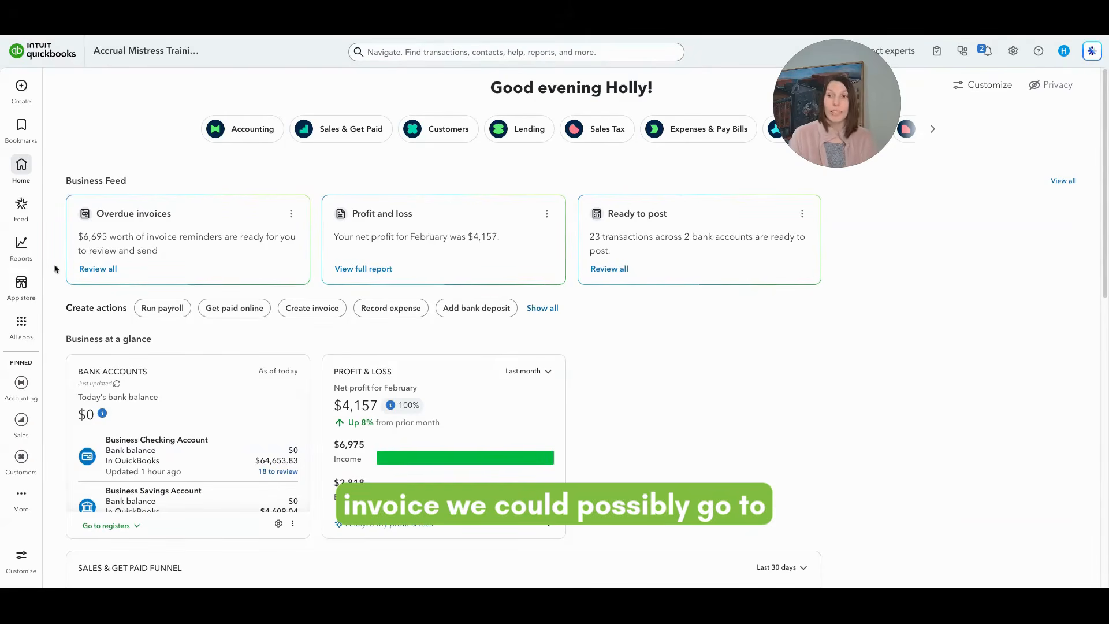
- Open the A/R Aging Summary report and drill down through the 1,250.00 balance in the 1 - 30 days column to its invoice
mouse_move(22, 246)
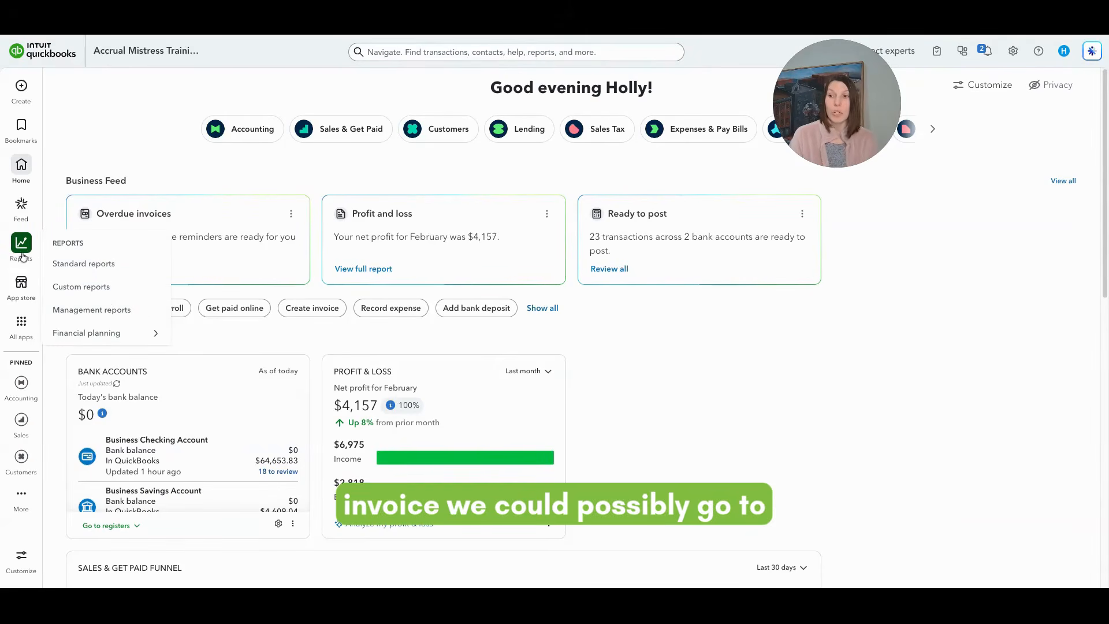
click(71, 266)
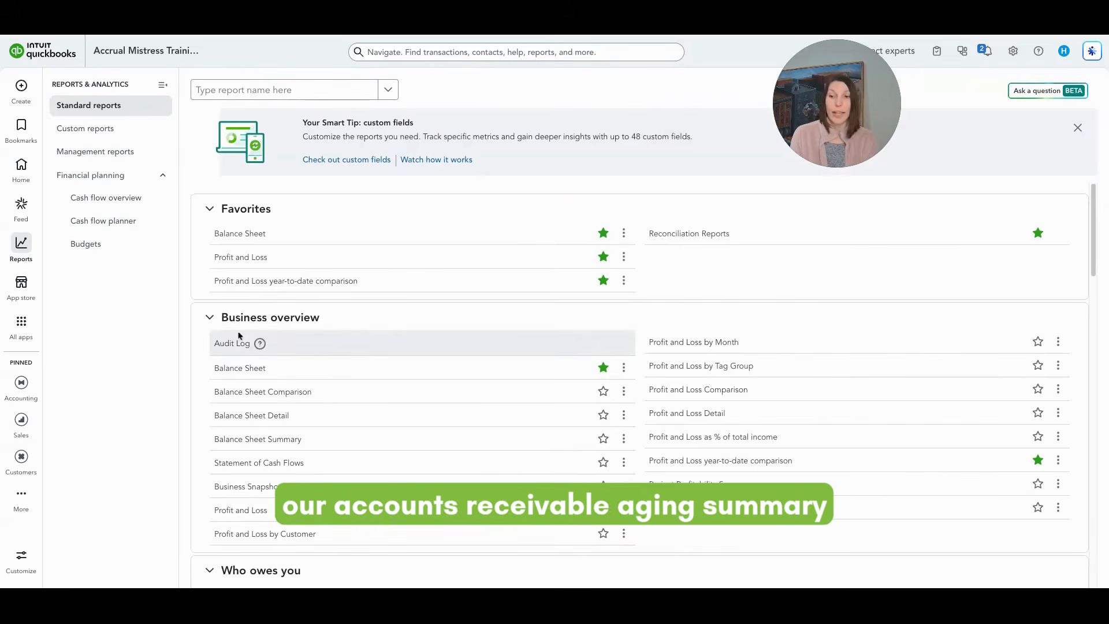
scroll(240, 340, down, 4)
click(255, 351)
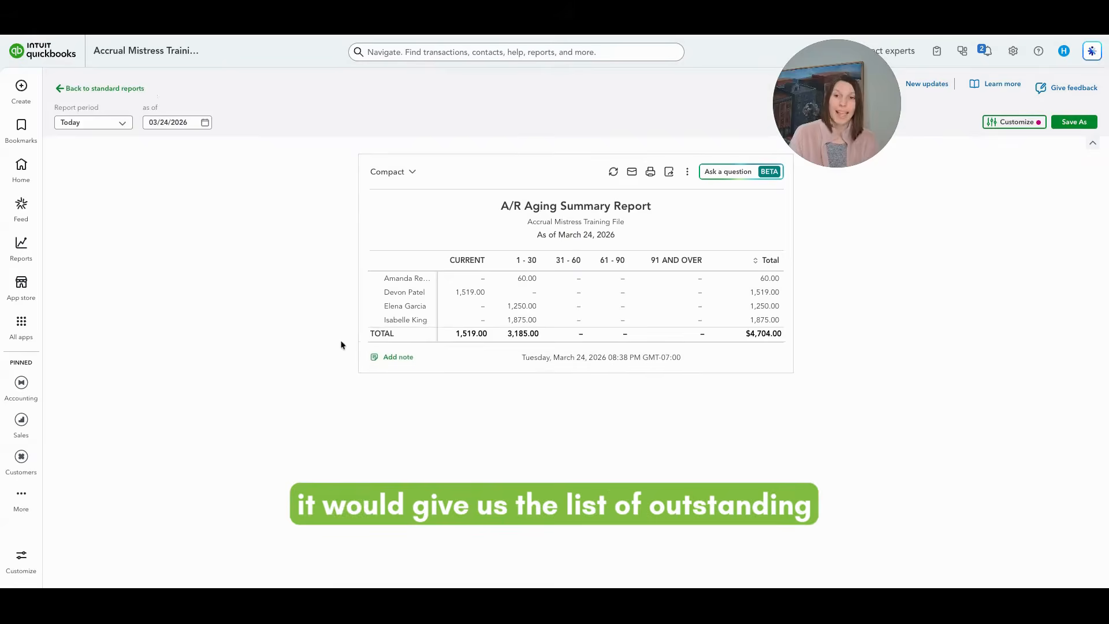
click(522, 308)
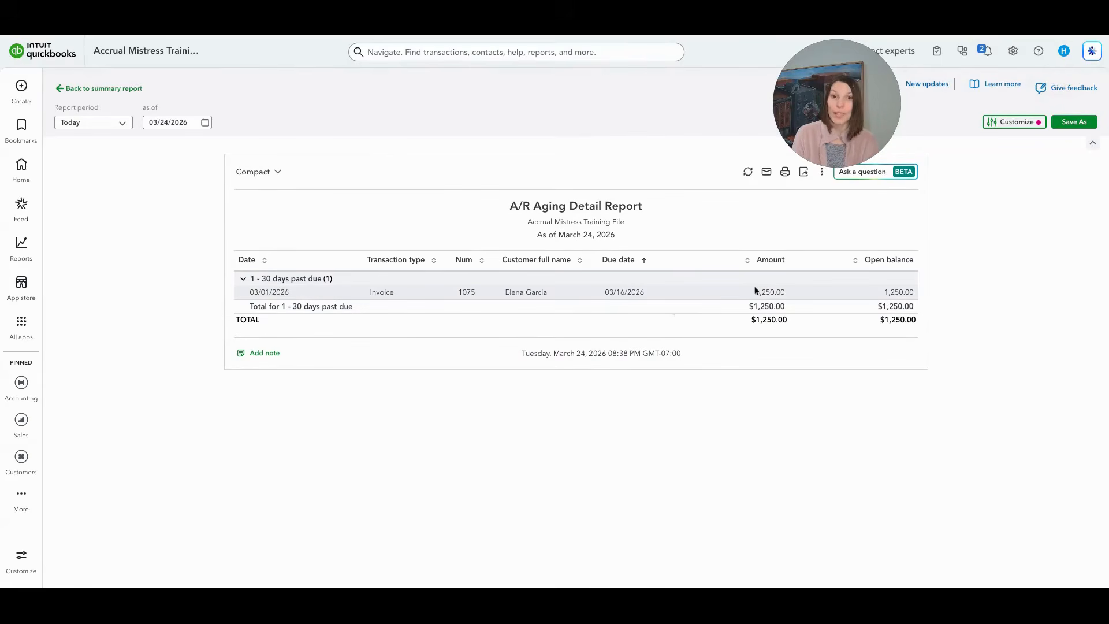
click(772, 319)
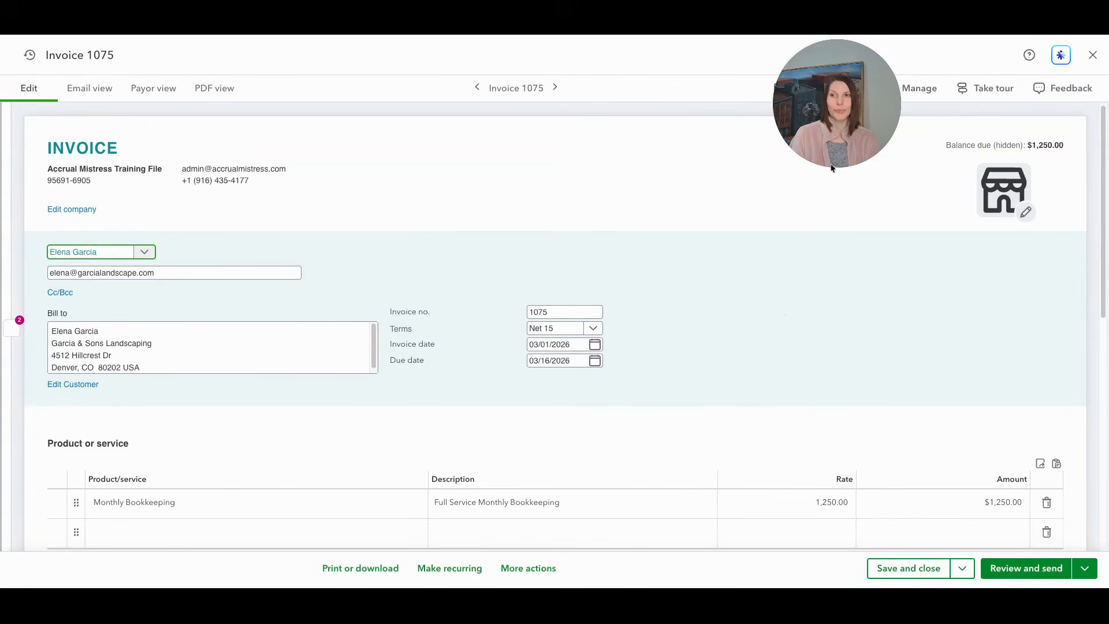
- Start receiving a payment from Invoice 1075 and set the payment date to 03/20/2026
drag(828, 97, 670, 97)
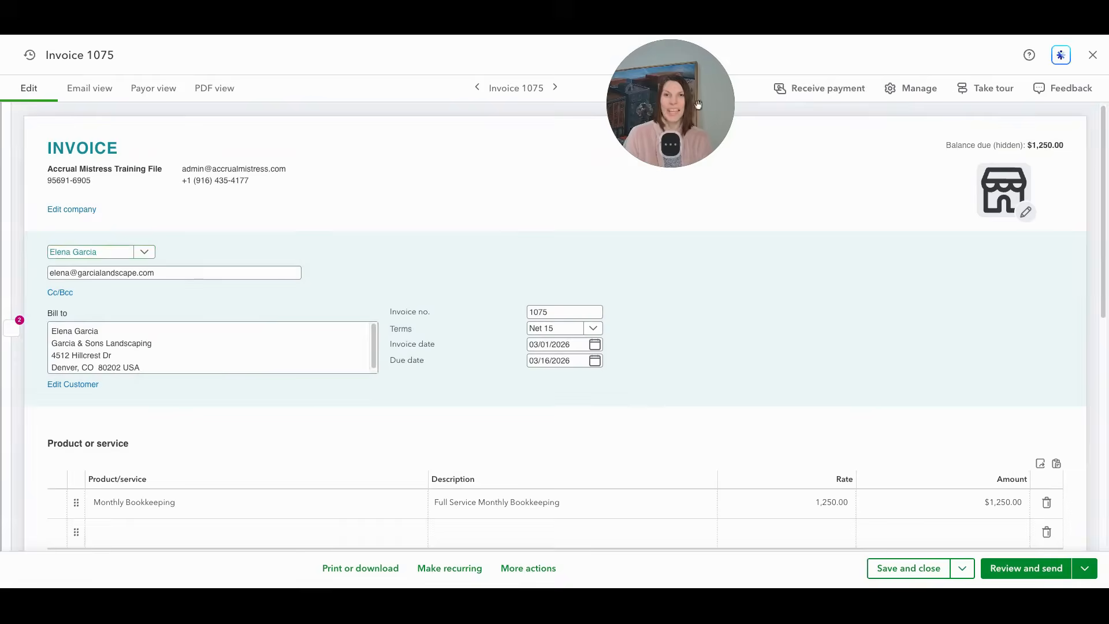
click(820, 91)
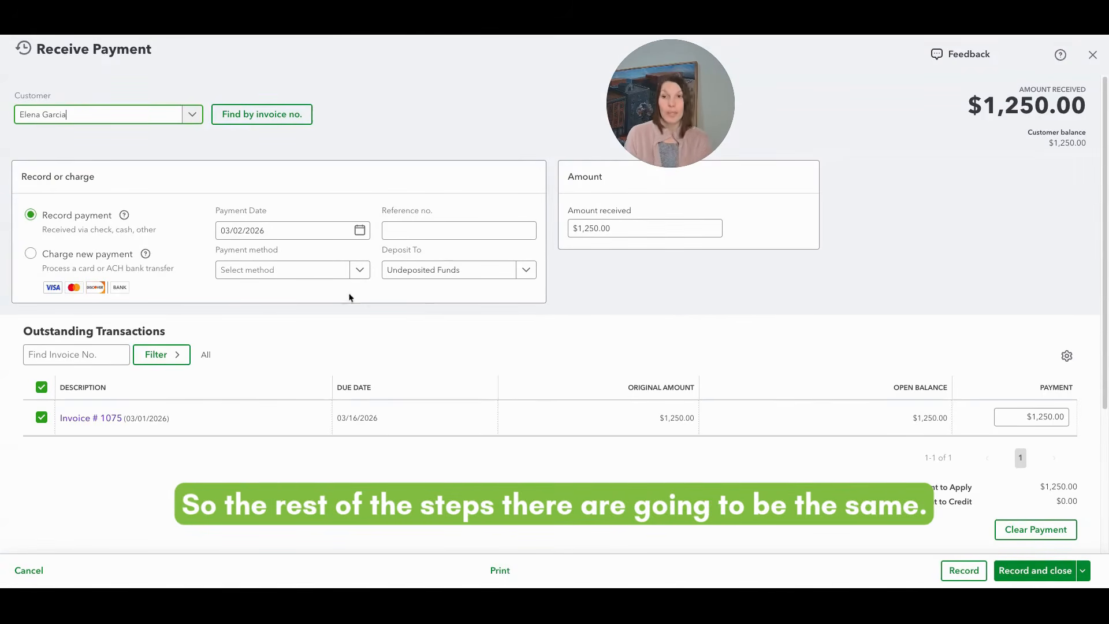
click(305, 232)
text(03/20)
key(Tab)
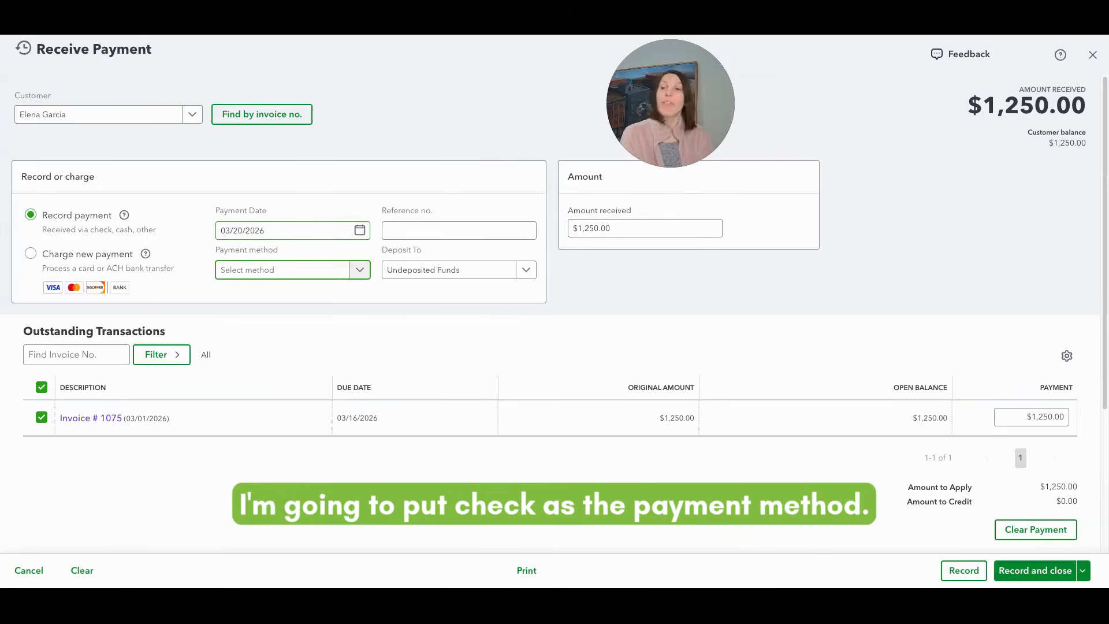
- Set the payment method to Check with reference number 3891, then record the payment and start a new one
text(che)
key(Tab)
text(3891)
key(Tab)
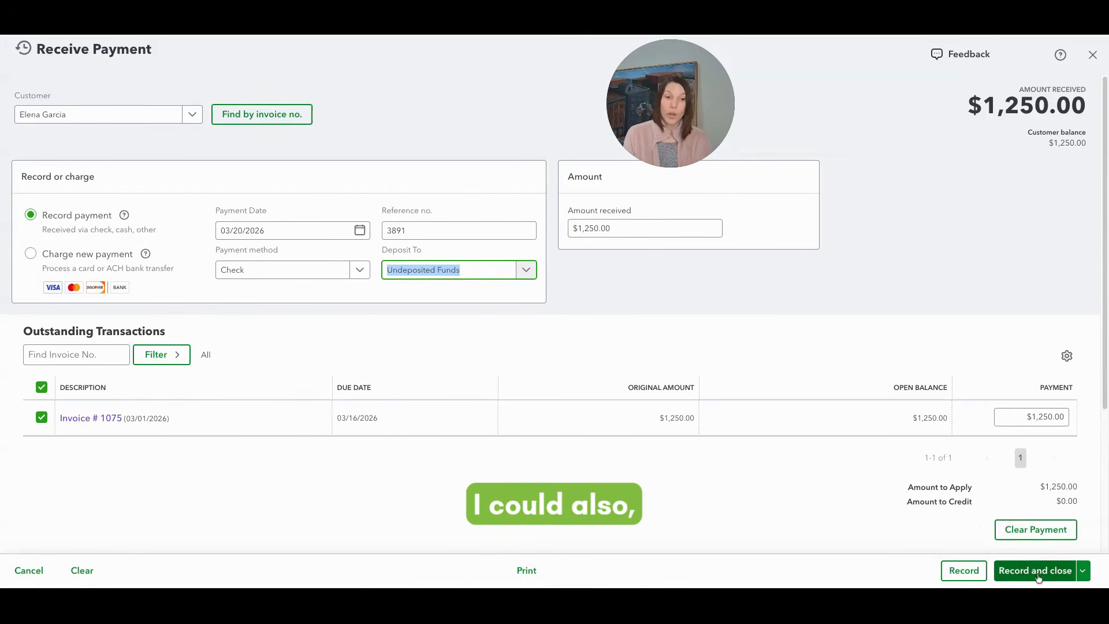
click(1083, 572)
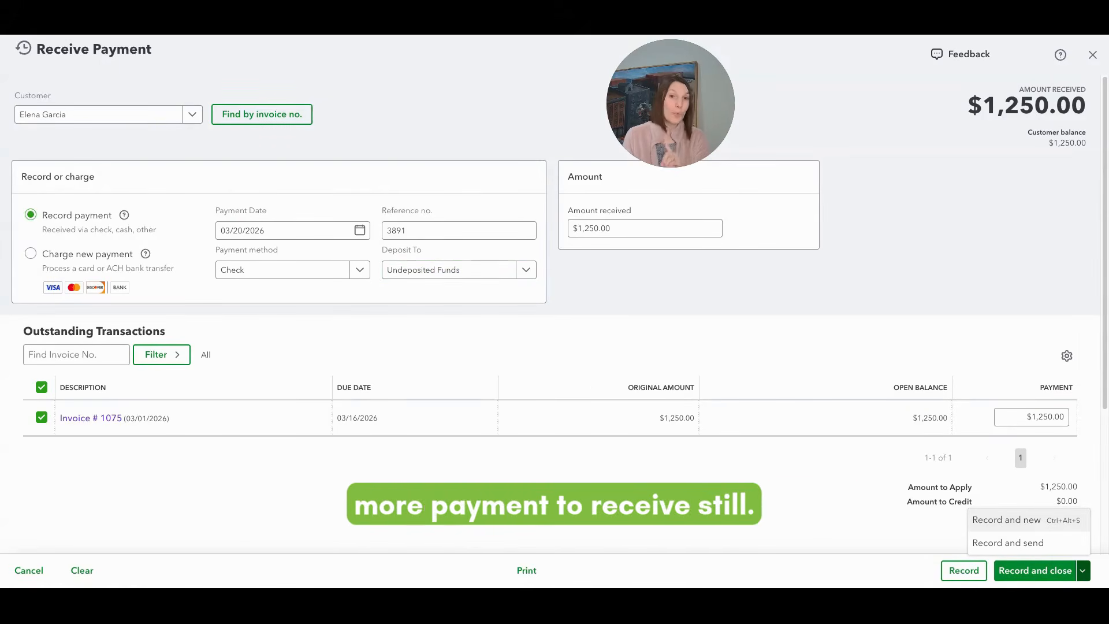
click(1008, 520)
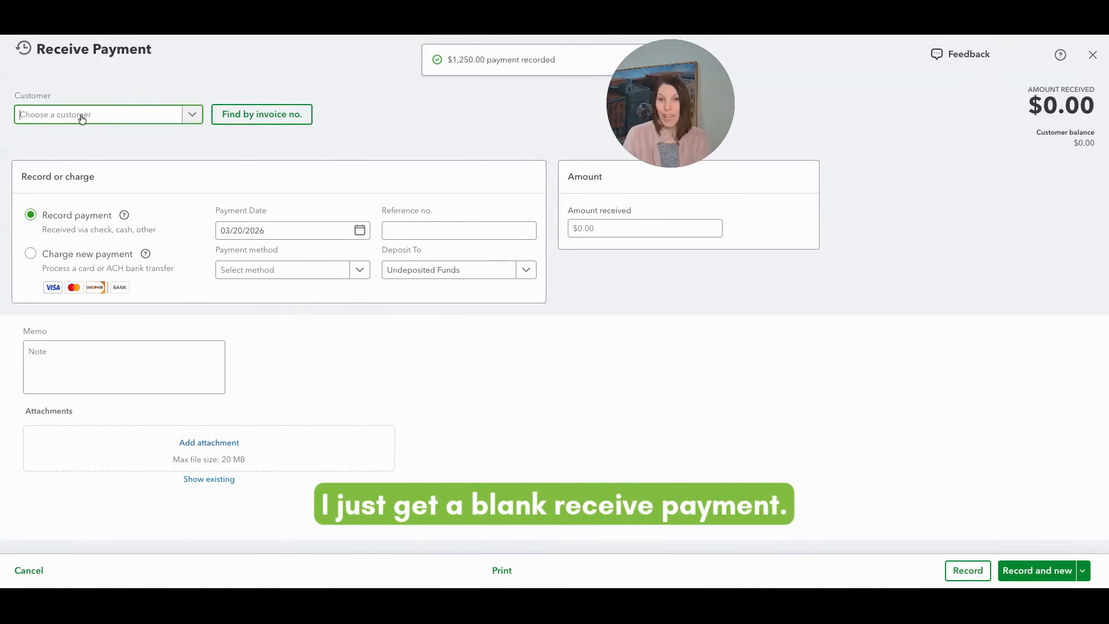
- Choose the customer who owes Invoice 1074 for the new payment
click(82, 117)
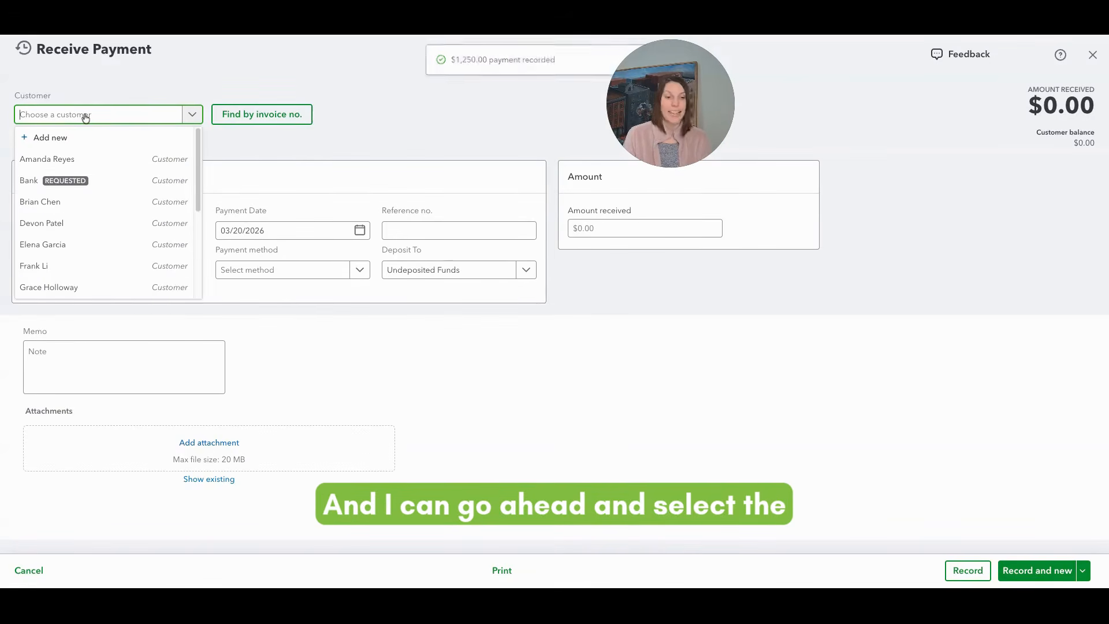
text(i)
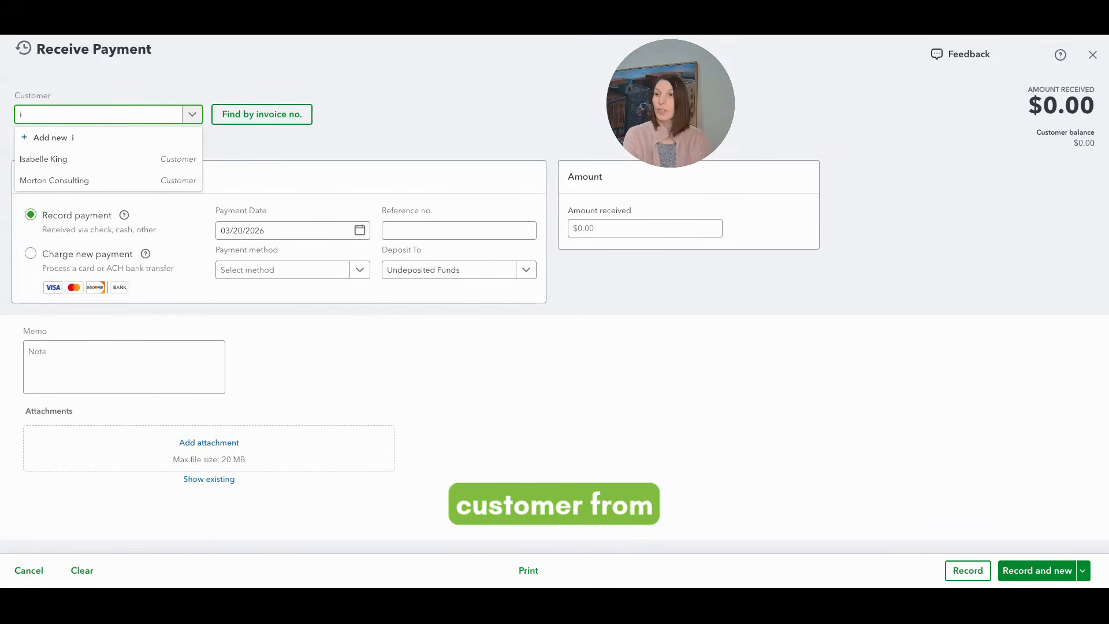
text(s)
click(81, 158)
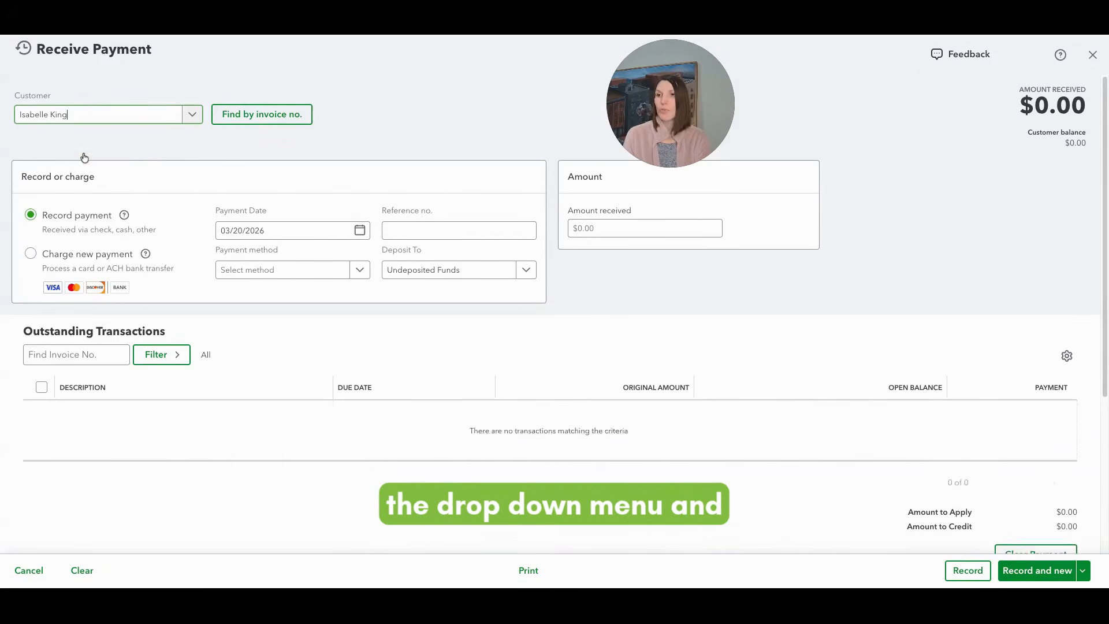
- Set the payment method to Check, the reference number to 2969 and the amount received to $1,875.00
click(313, 272)
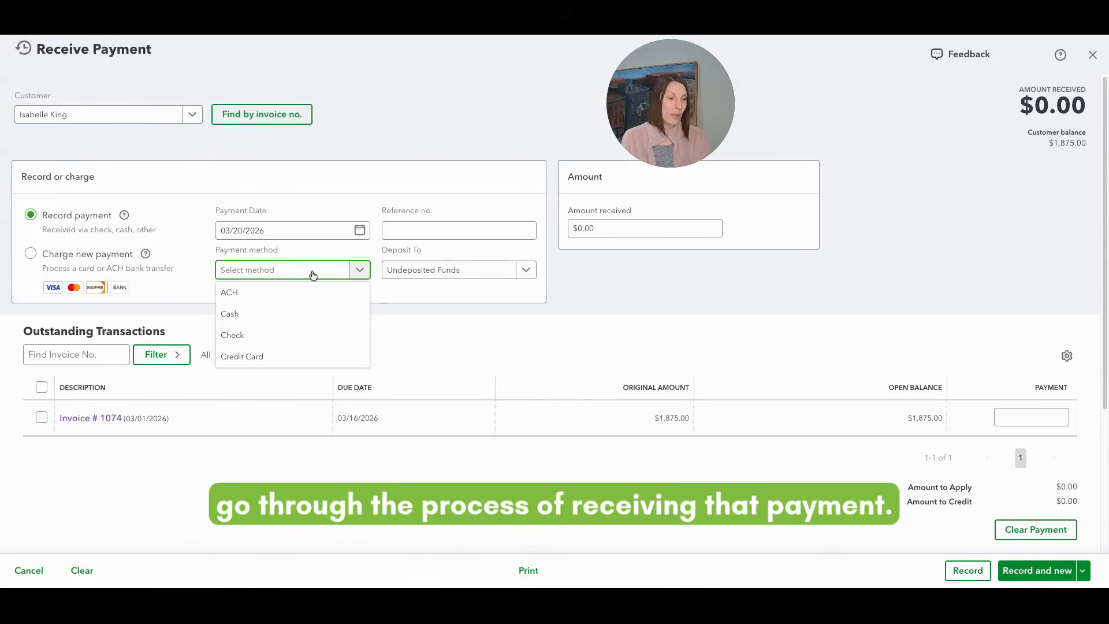
text(18)
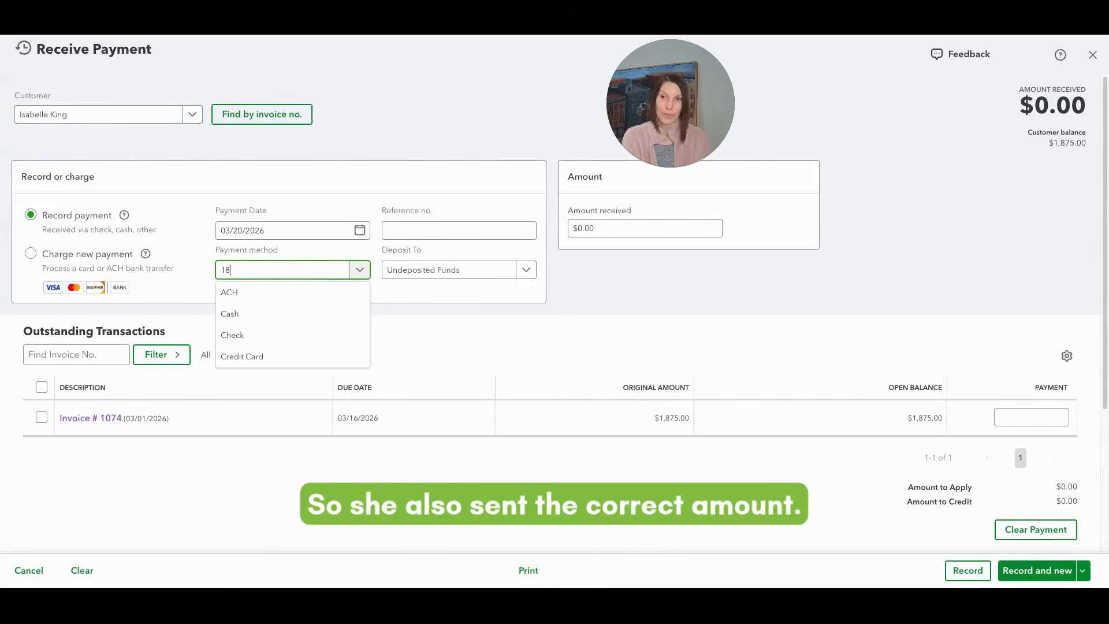
key(BackSpace)
key(BackSpace)
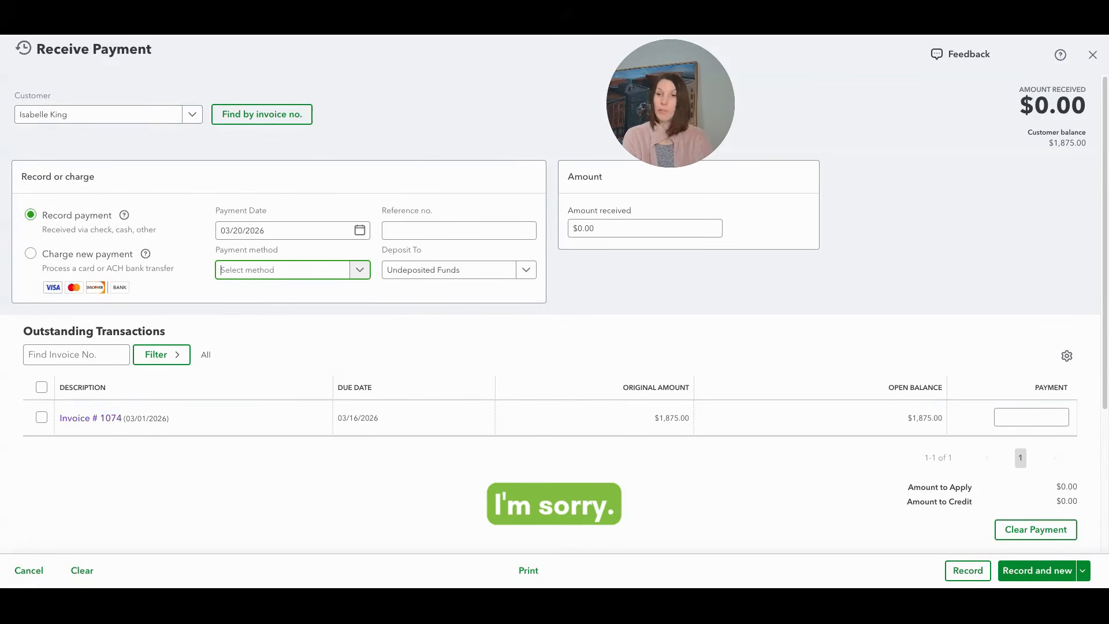
text(che)
key(Tab)
key(Tab)
key(shift+Tab)
text(2969)
key(Tab)
key(Tab)
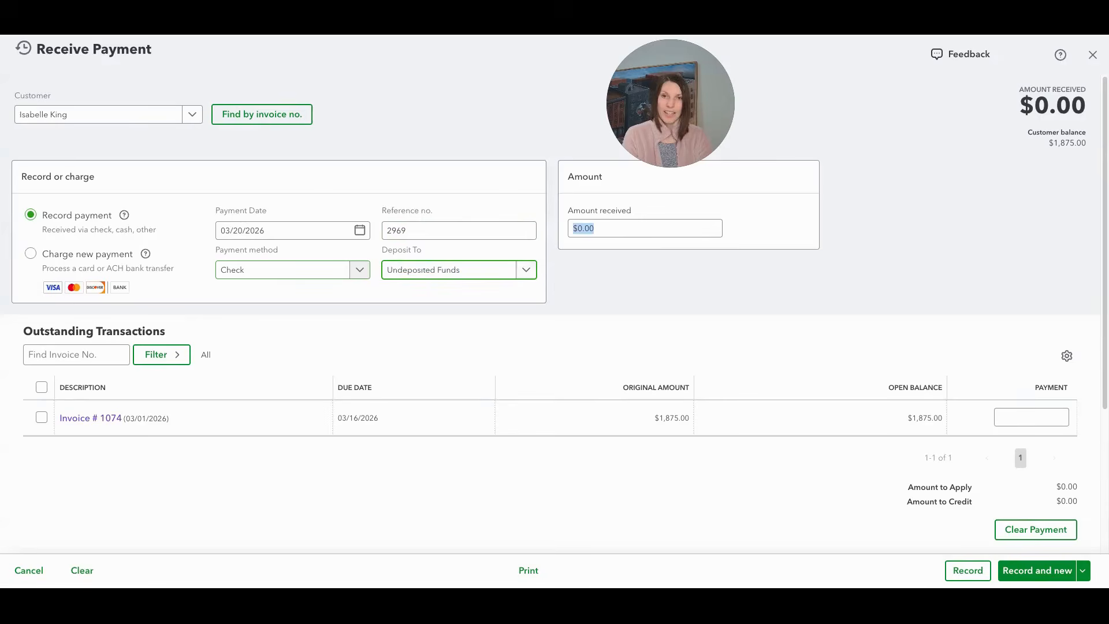
text(1875)
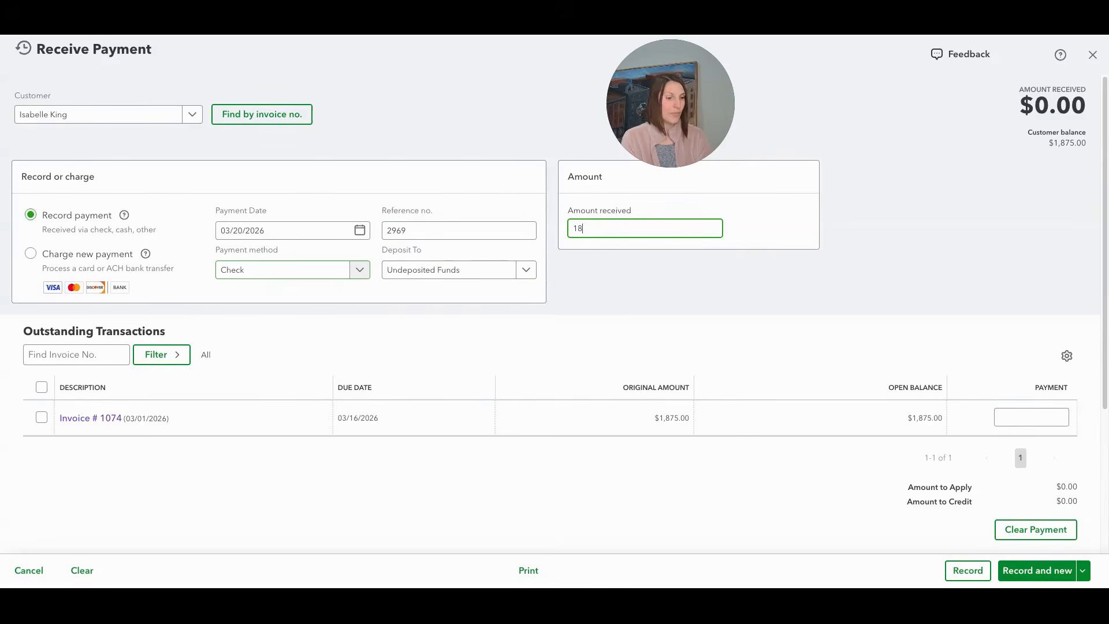
key(Tab)
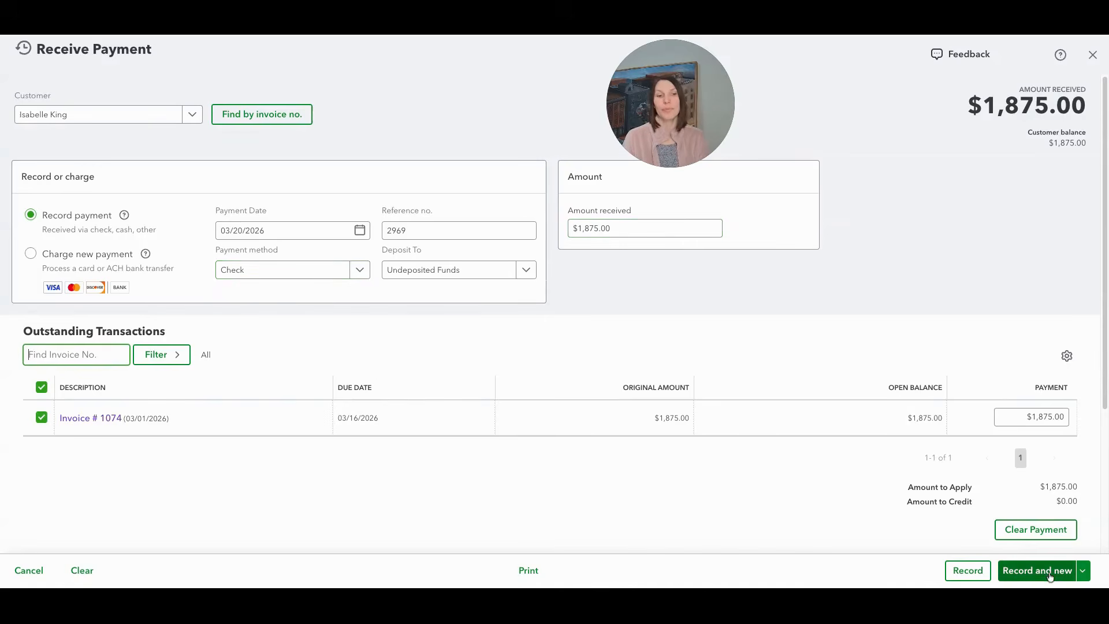
- Record the payment and close the form, then return to the A/R Aging Summary report
click(1083, 572)
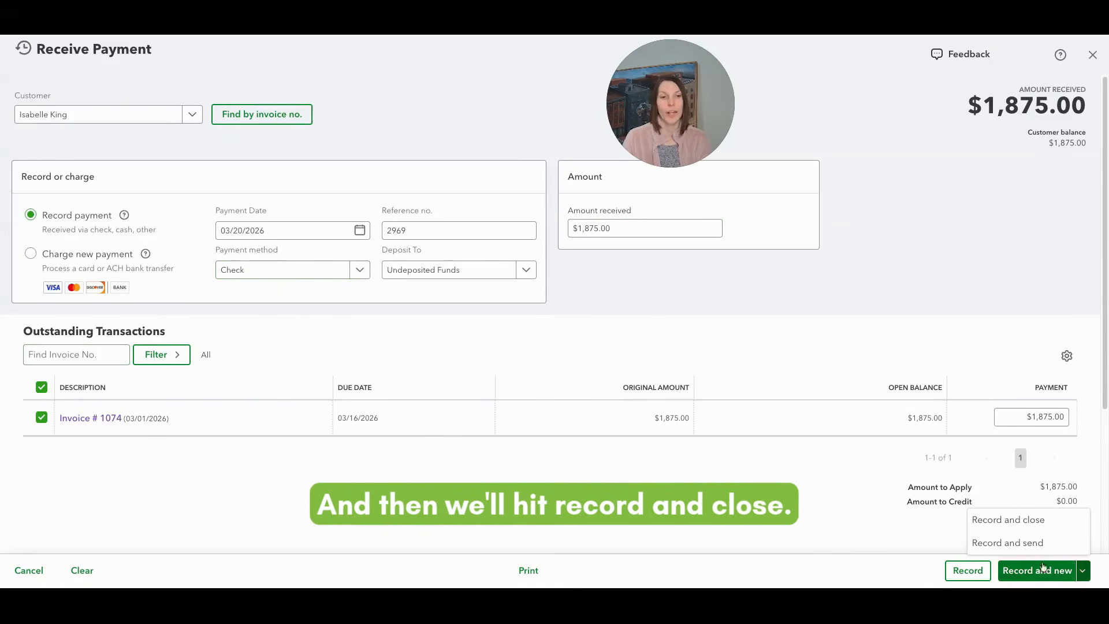
click(1011, 523)
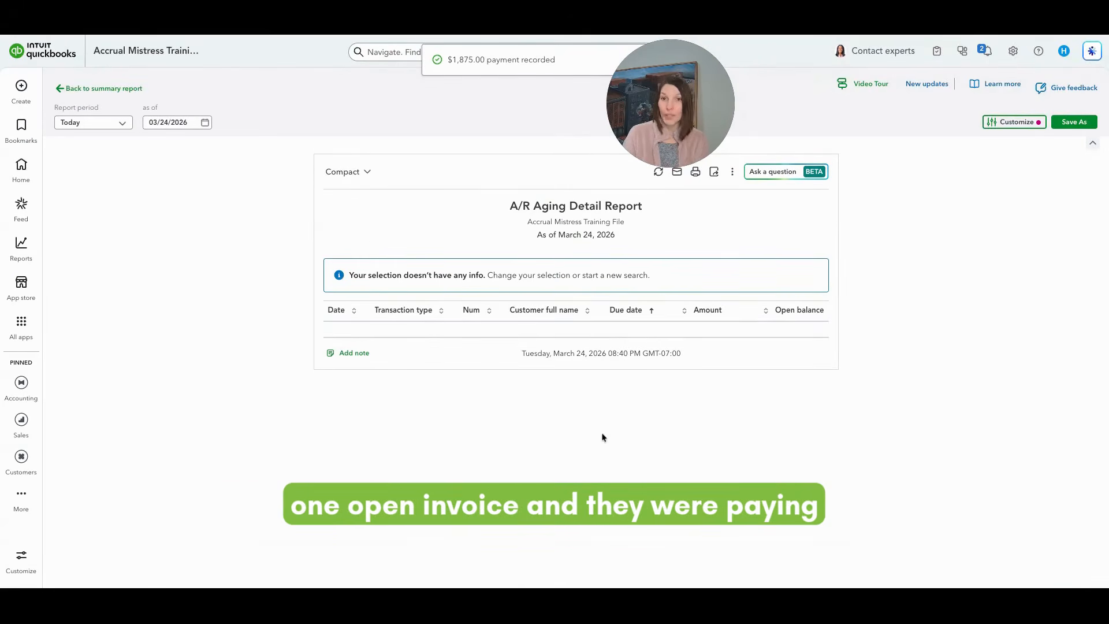
click(108, 89)
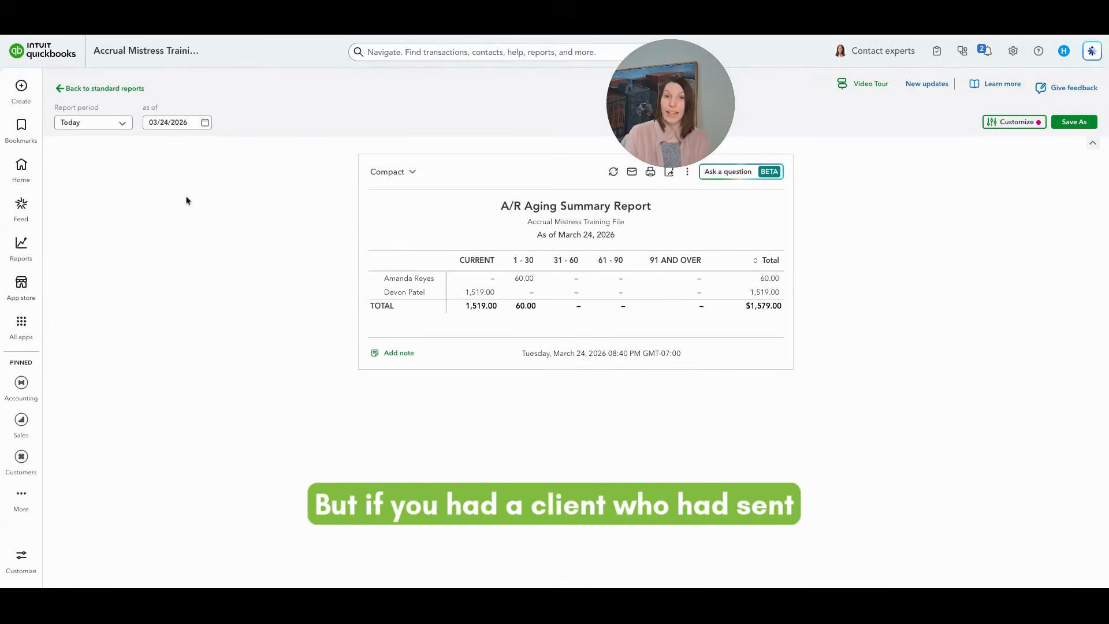